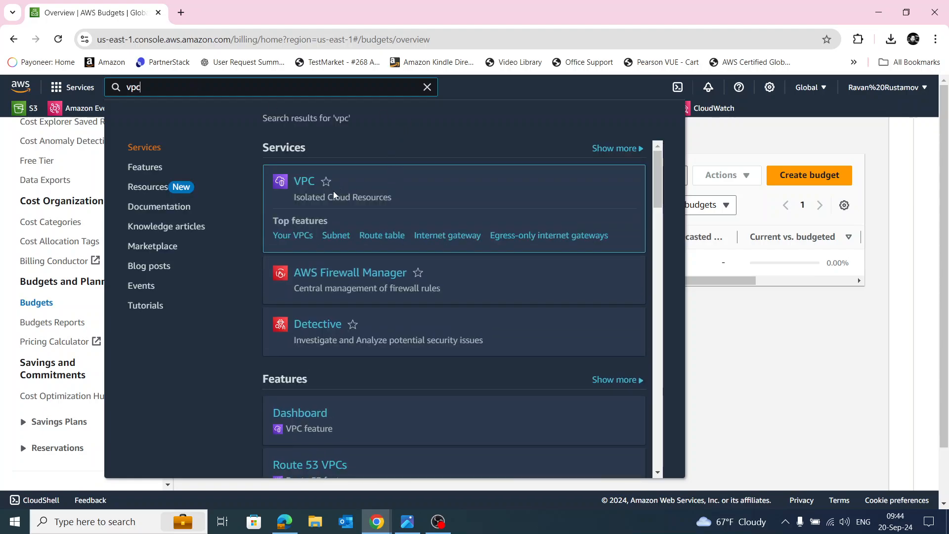
Open the VPC service and display the details of the existing VPC in the N. Virginia region.
{"action": "left_click", "coordinate": [306, 181]}
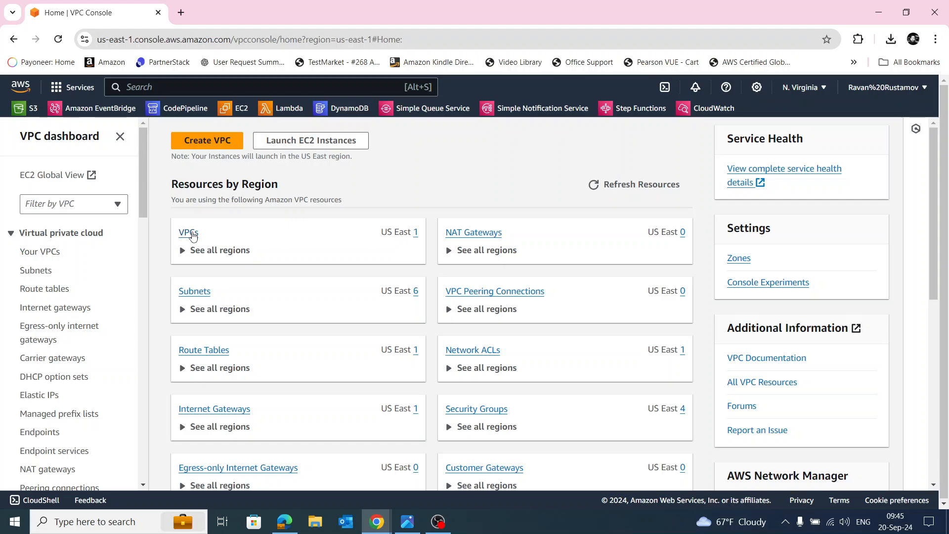
{"action": "left_click", "coordinate": [188, 232]}
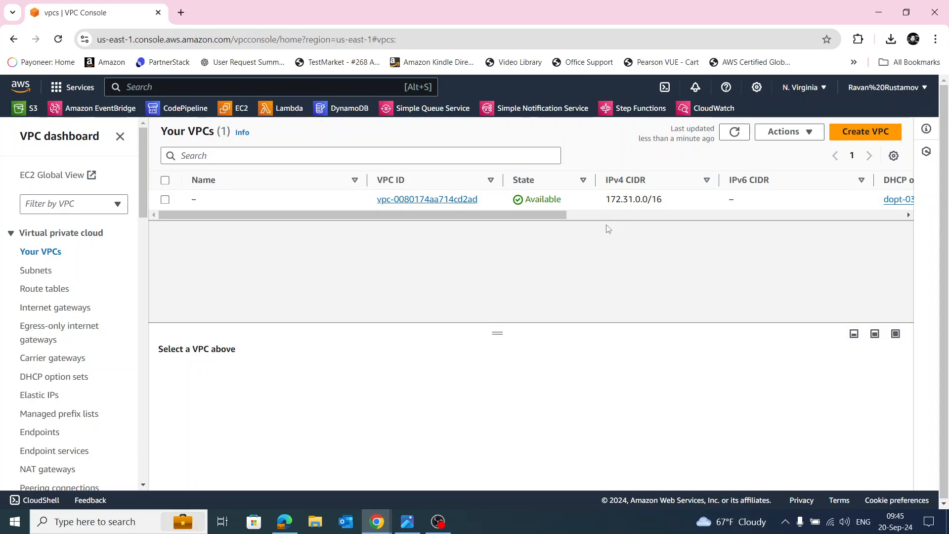
{"action": "left_click", "coordinate": [167, 201]}
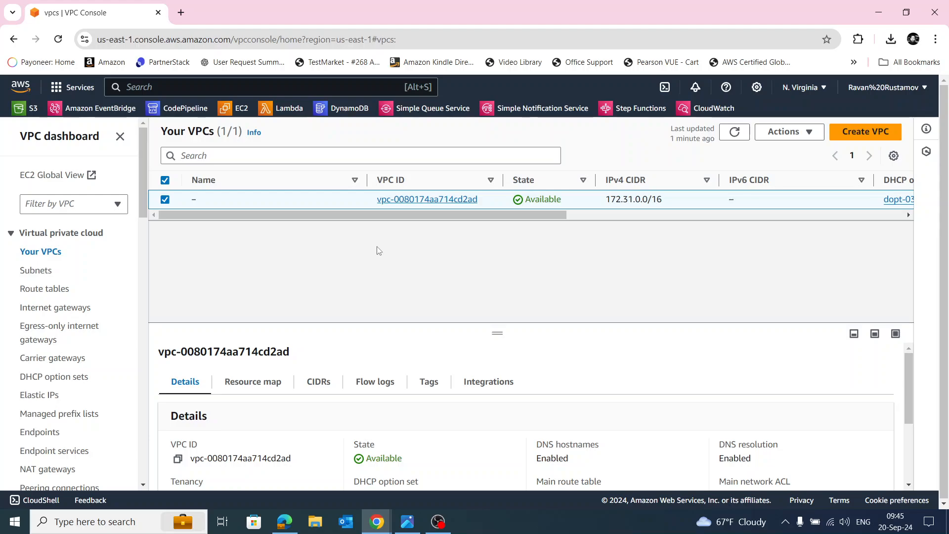
Begin creating a new subnet in the default VPC.
{"action": "left_click", "coordinate": [42, 272]}
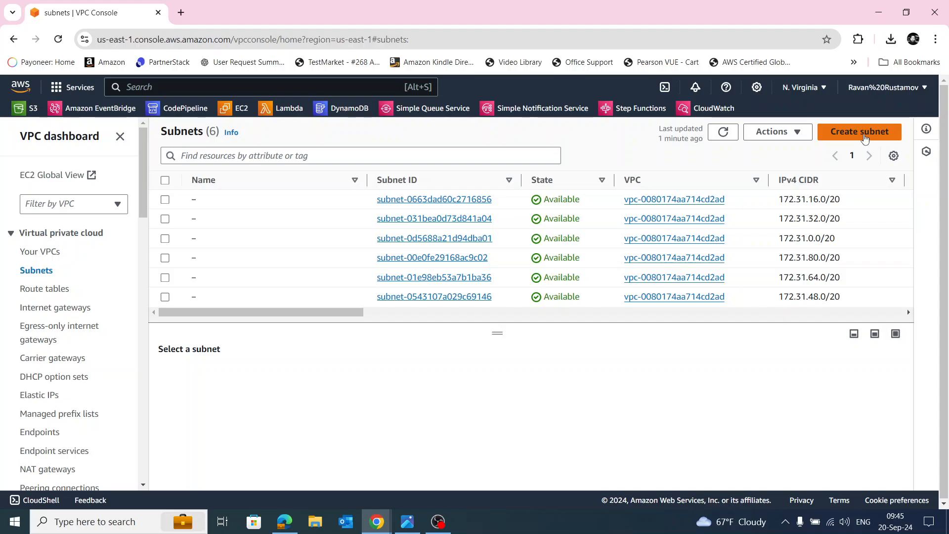
{"action": "left_click", "coordinate": [865, 138]}
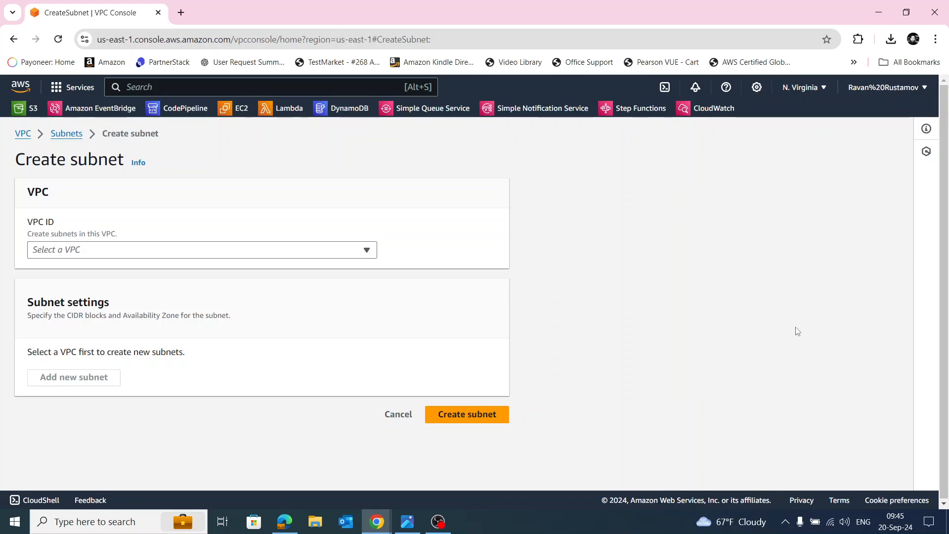
{"action": "left_click", "coordinate": [269, 254]}
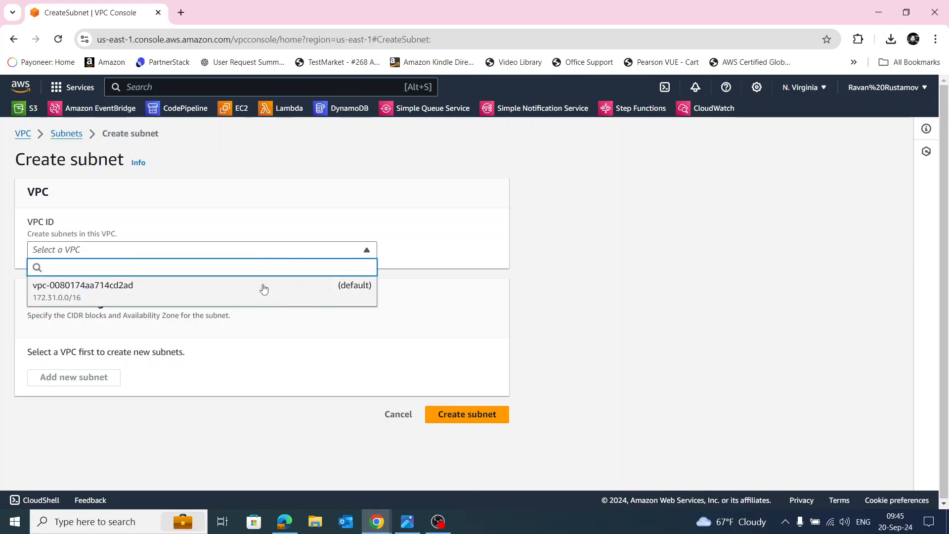
{"action": "left_click", "coordinate": [295, 294]}
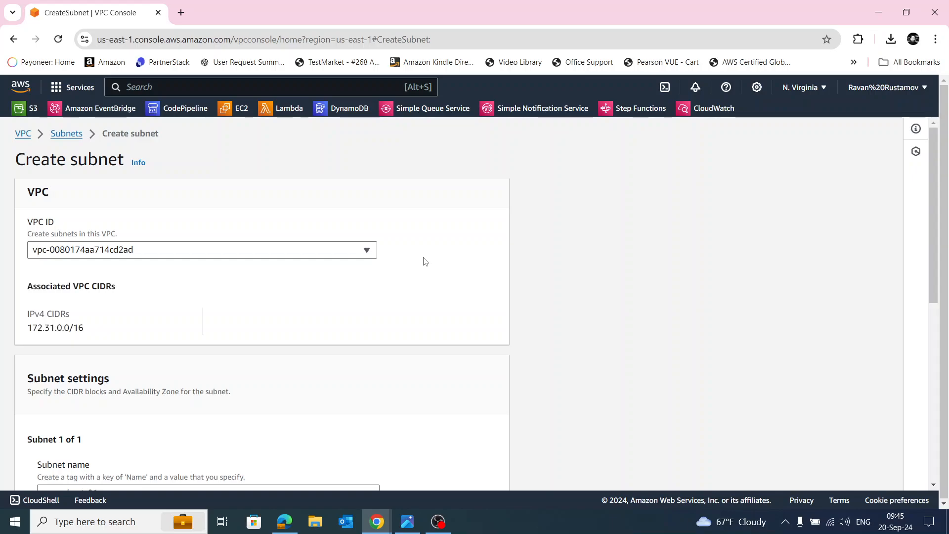
Name the new subnet PubliSubnet and place it in the us-east-1a availability zone.
{"action": "scroll", "coordinate": [433, 241], "scroll_direction": "down", "scroll_amount": 5}
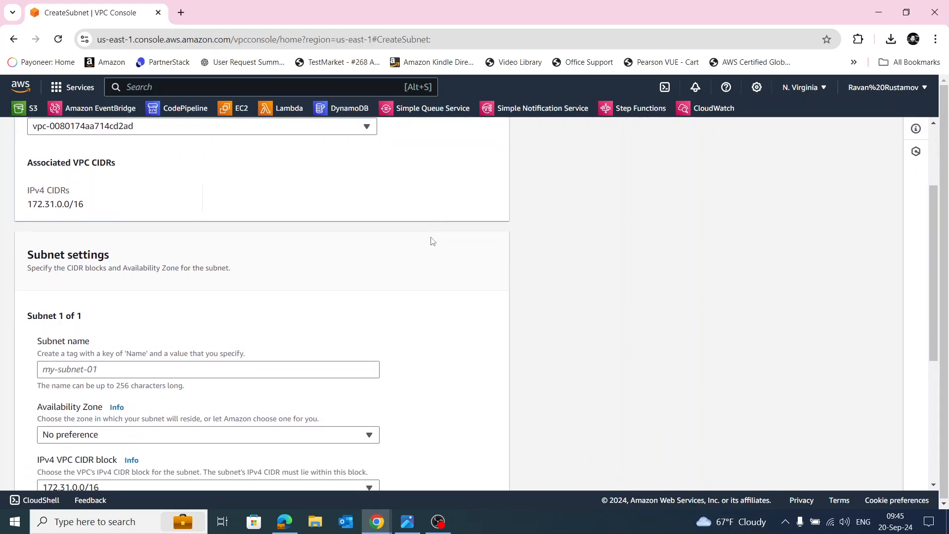
{"action": "left_click", "coordinate": [172, 245]}
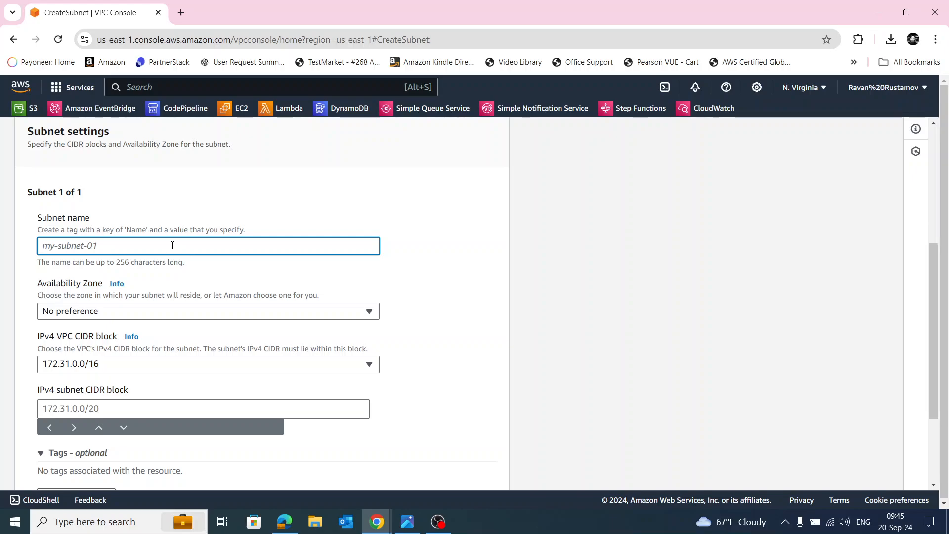
{"action": "type", "text": "Pub"}
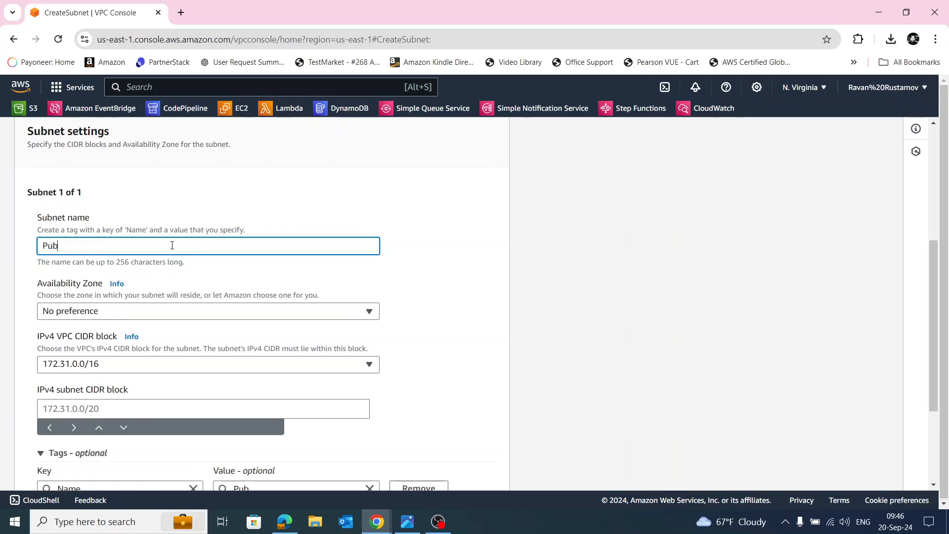
{"action": "type", "text": "liSubnet"}
{"action": "left_click", "coordinate": [421, 290]}
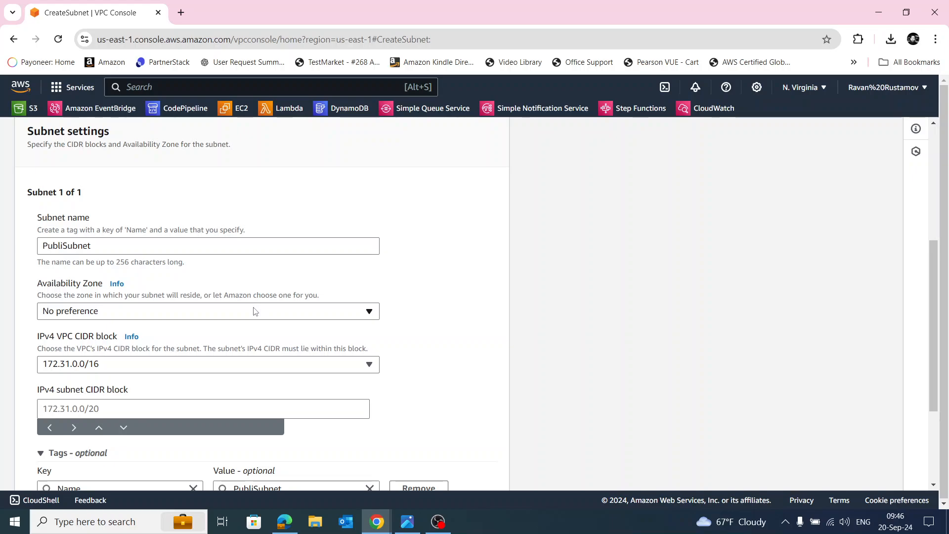
{"action": "left_click", "coordinate": [265, 317]}
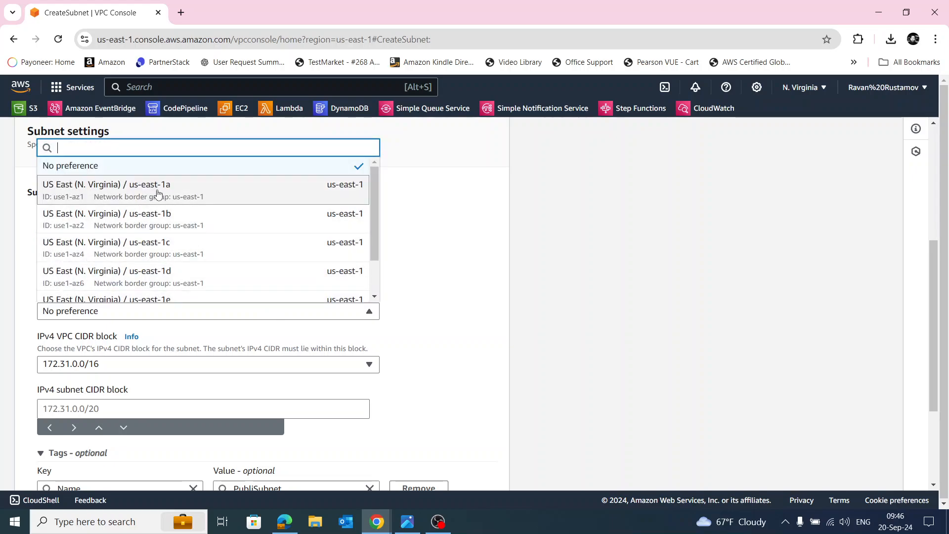
{"action": "left_click", "coordinate": [232, 193]}
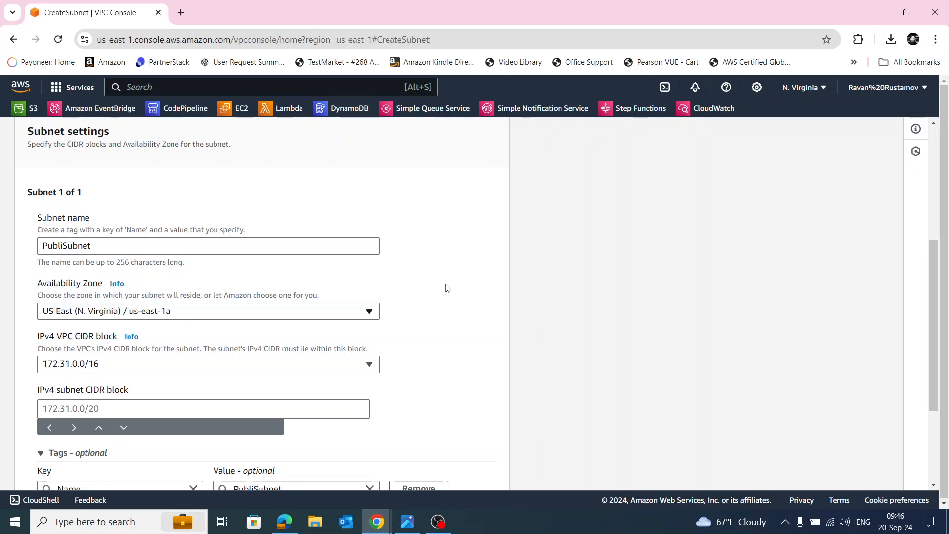
Set the IPv4 subnet CIDR block to 172.31.1.0/24 and try to create the subnet.
{"action": "scroll", "coordinate": [448, 289], "scroll_direction": "down", "scroll_amount": 1}
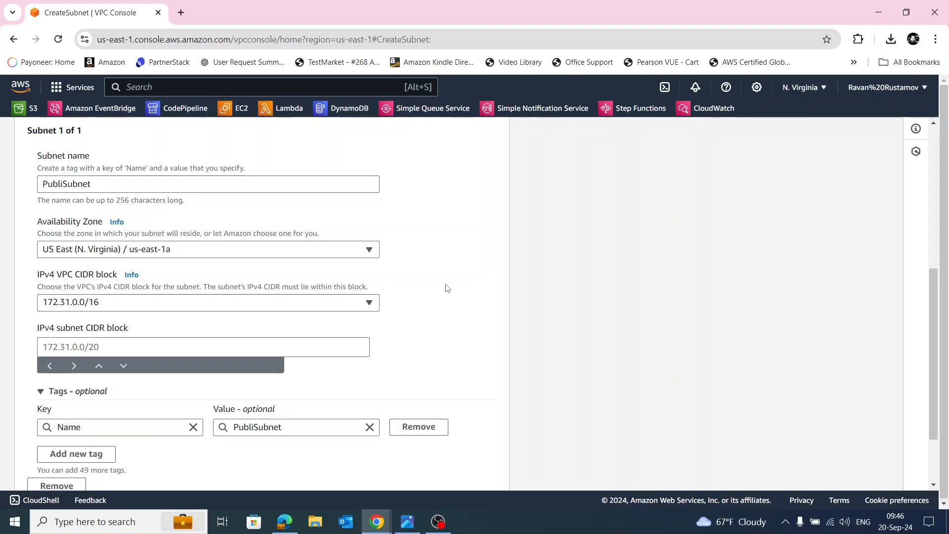
{"action": "left_click", "coordinate": [54, 349]}
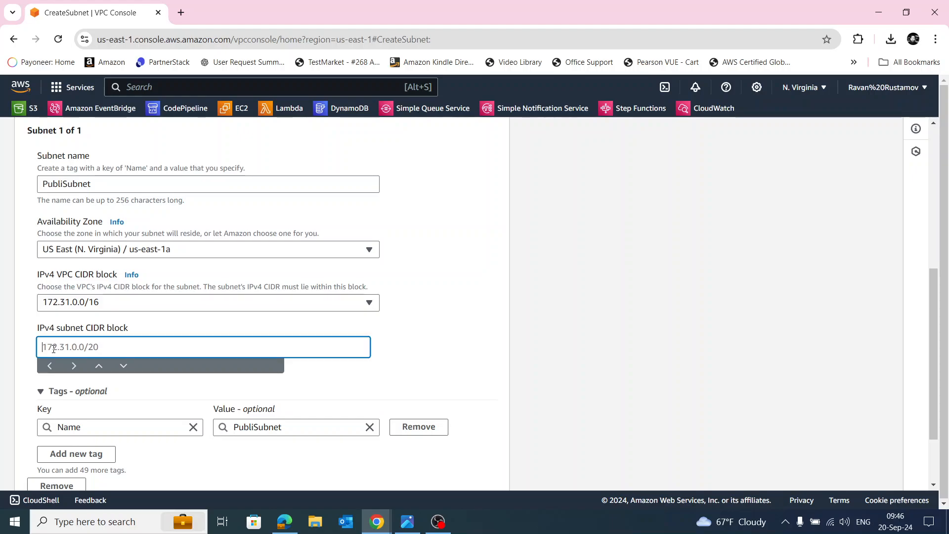
{"action": "type", "text": "172.3"}
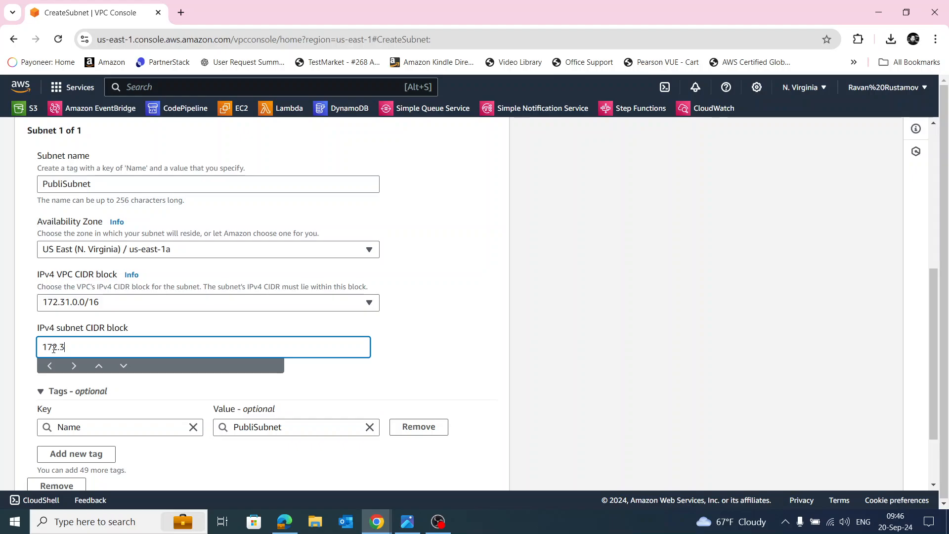
{"action": "type", "text": "1.1.0/24"}
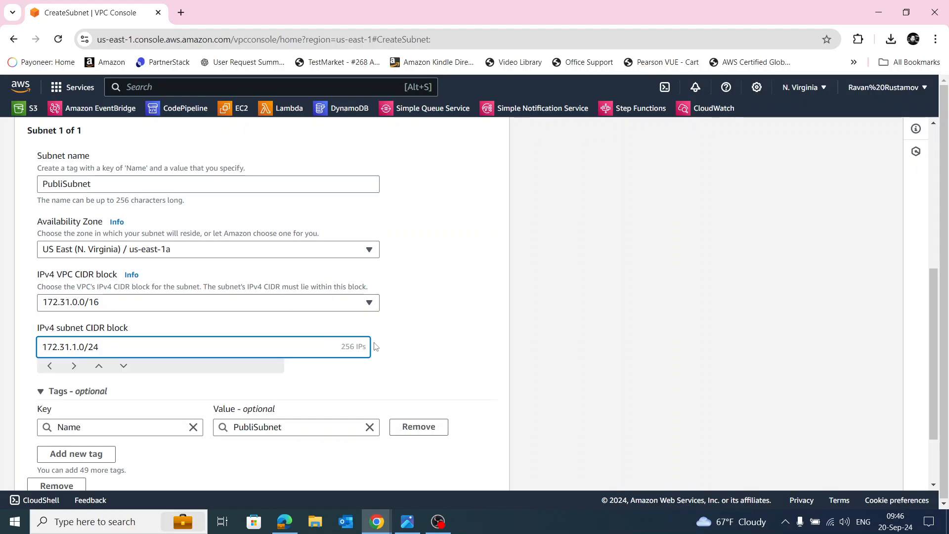
{"action": "left_click", "coordinate": [406, 341]}
{"action": "scroll", "coordinate": [429, 338], "scroll_direction": "down", "scroll_amount": 2}
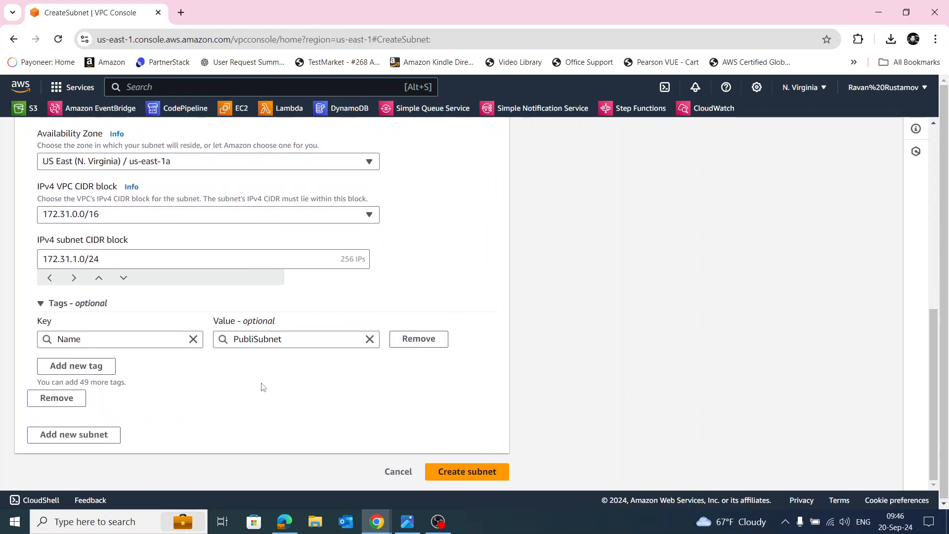
{"action": "left_click", "coordinate": [448, 474]}
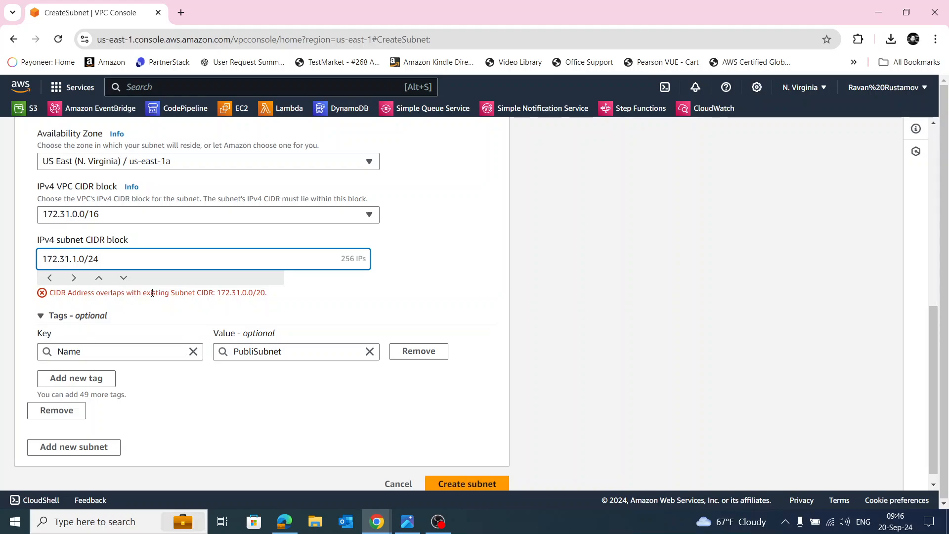
Change the IPv4 subnet CIDR block to 172.31.100.0/24 and create the subnet.
{"action": "left_click", "coordinate": [77, 257]}
{"action": "type", "text": "00"}
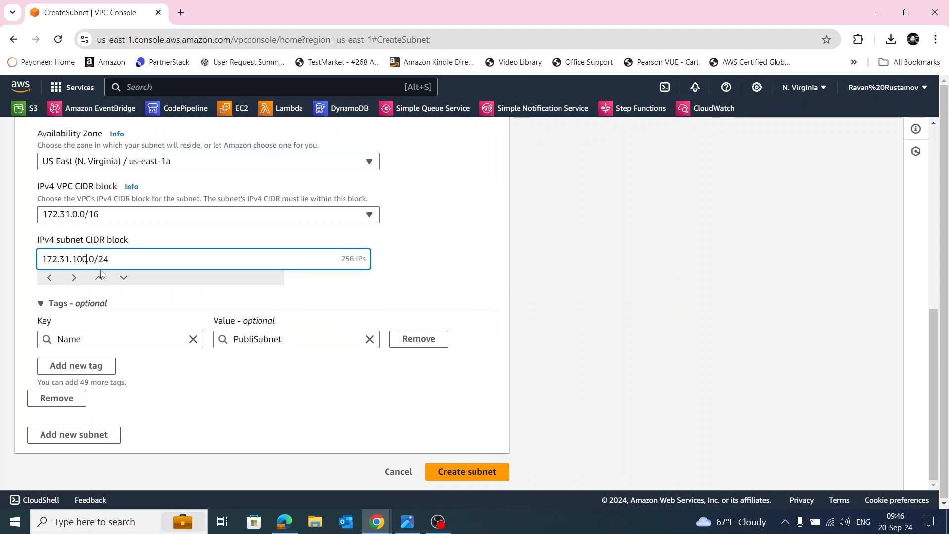
{"action": "left_click", "coordinate": [453, 472]}
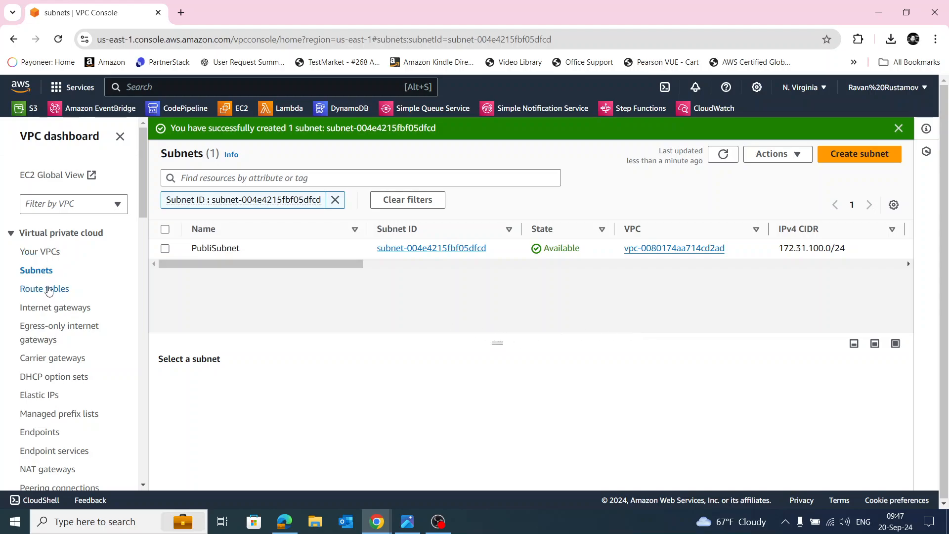
Begin creating a new route table and name it PriveRootTable.
{"action": "left_click", "coordinate": [45, 289]}
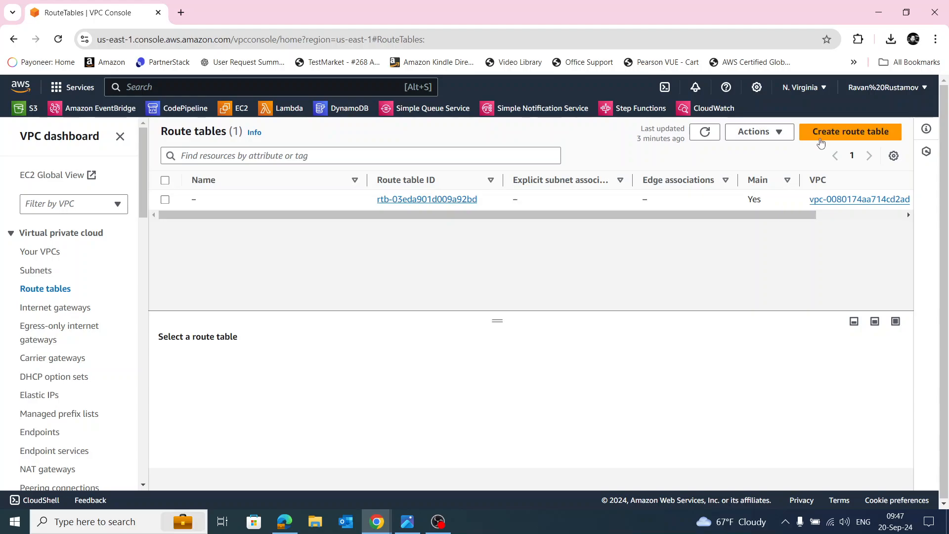
{"action": "left_click", "coordinate": [819, 140]}
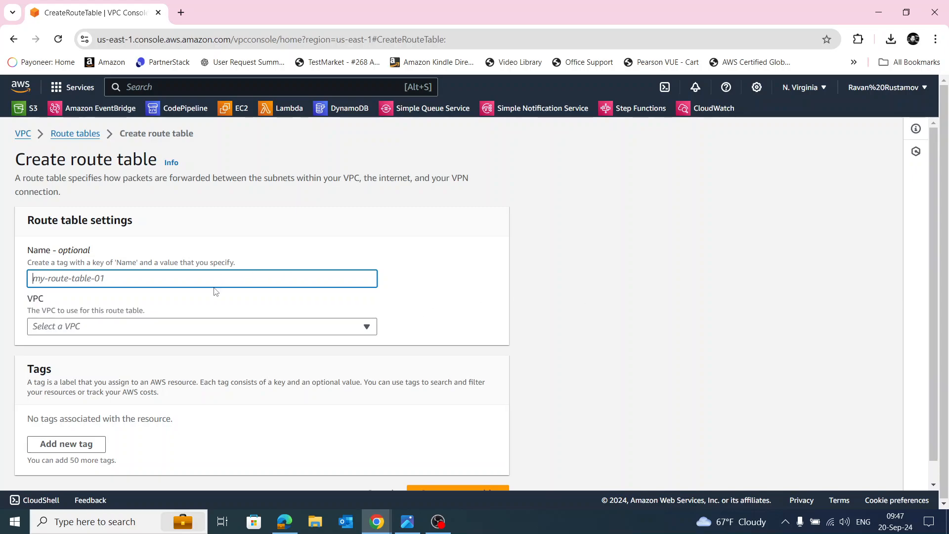
{"action": "type", "text": "P"}
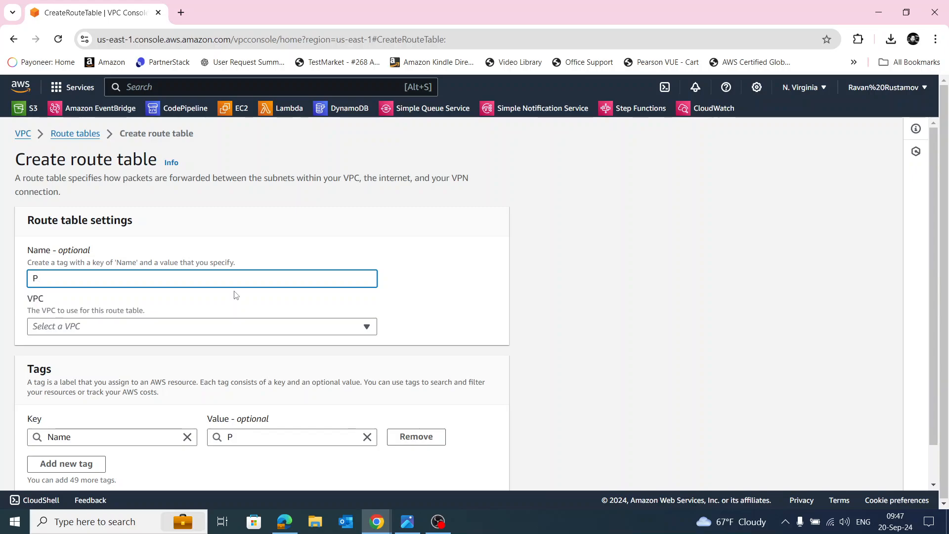
{"action": "type", "text": "riveRootTable"}
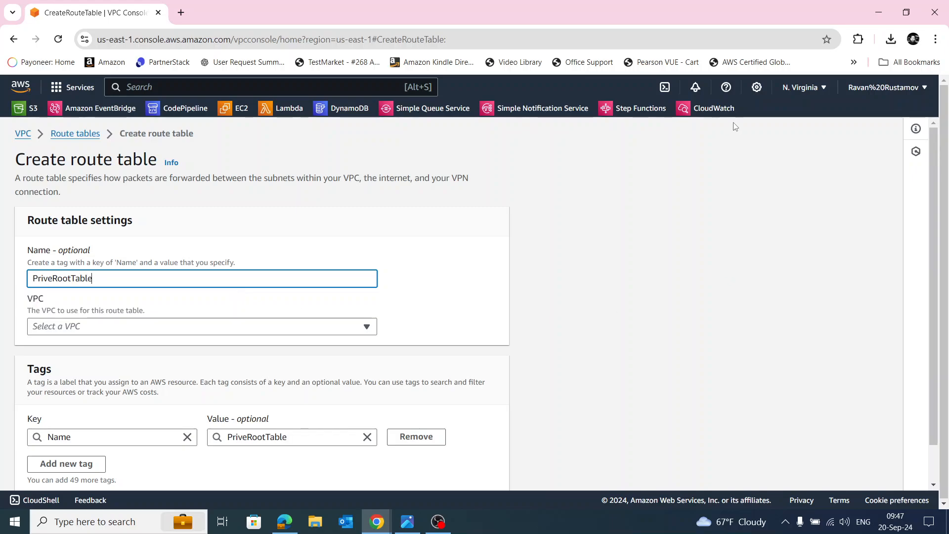
Assign the new route table to the default VPC and create it.
{"action": "left_click", "coordinate": [184, 331]}
{"action": "left_click", "coordinate": [180, 360]}
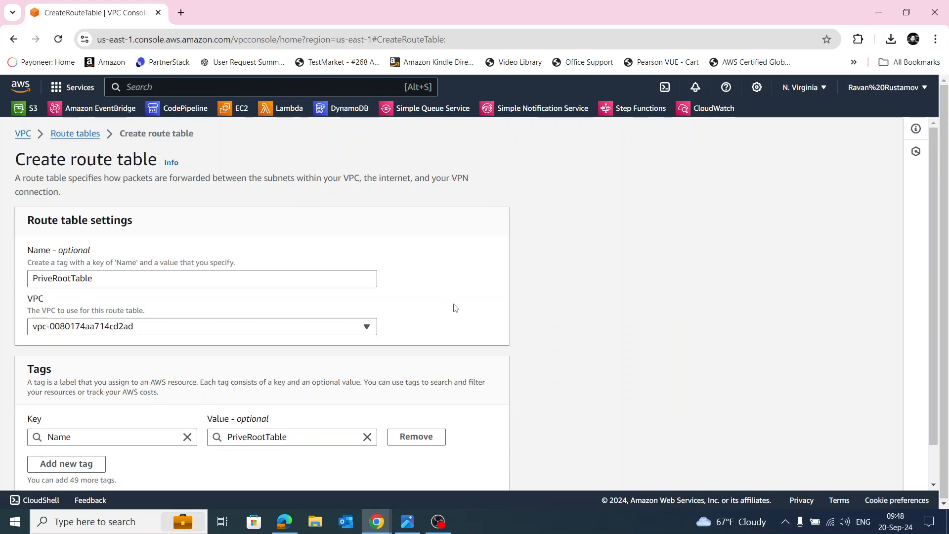
{"action": "scroll", "coordinate": [455, 308], "scroll_direction": "down", "scroll_amount": 1}
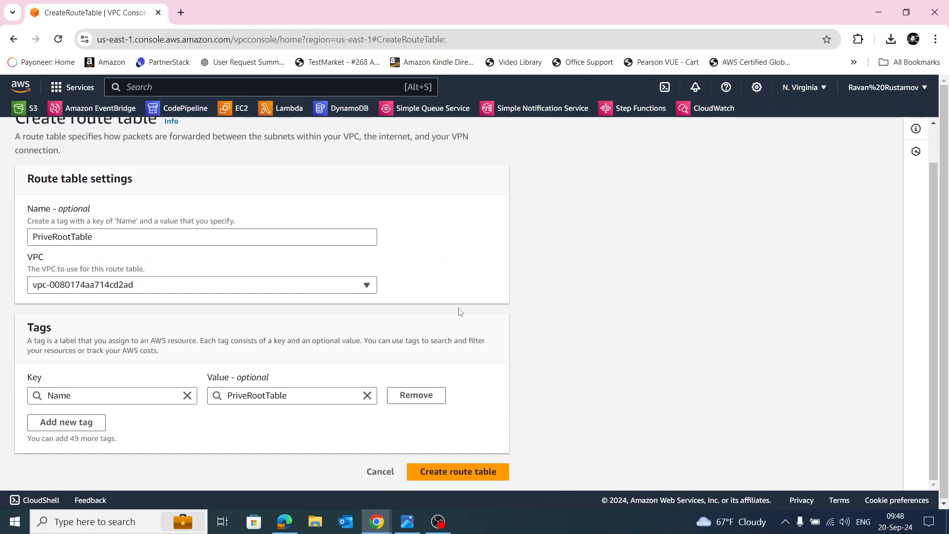
{"action": "left_click", "coordinate": [430, 471]}
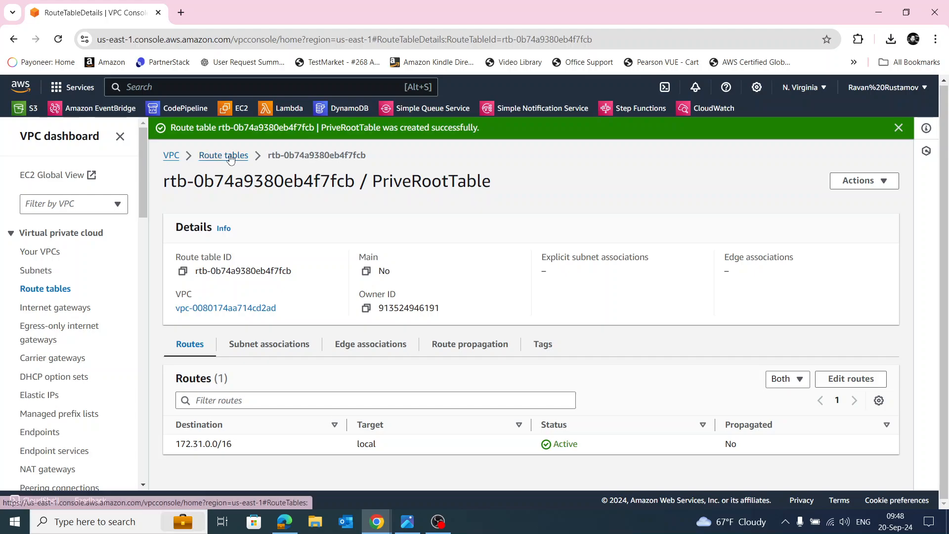
Explicitly associate PubliSubnet with the PriveRootTable route table, save the associations and dismiss the notification.
{"action": "left_click", "coordinate": [45, 290]}
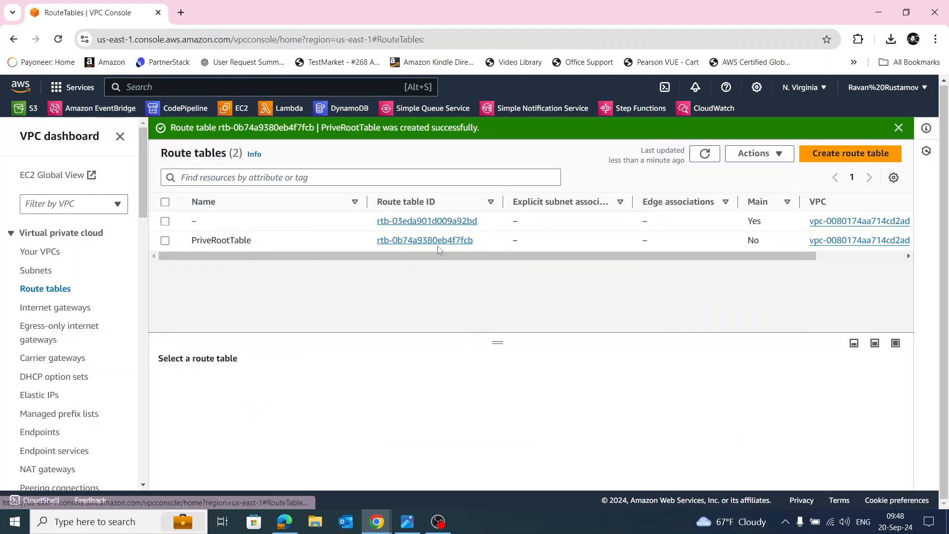
{"action": "left_click", "coordinate": [164, 241]}
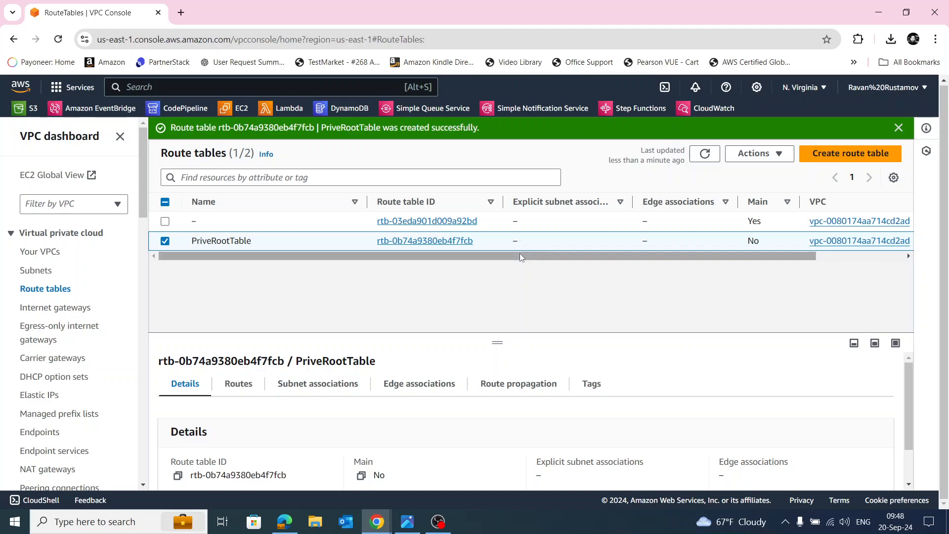
{"action": "left_click", "coordinate": [310, 386]}
{"action": "scroll", "coordinate": [657, 396], "scroll_direction": "down", "scroll_amount": 4}
{"action": "scroll", "coordinate": [716, 381], "scroll_direction": "up", "scroll_amount": 2}
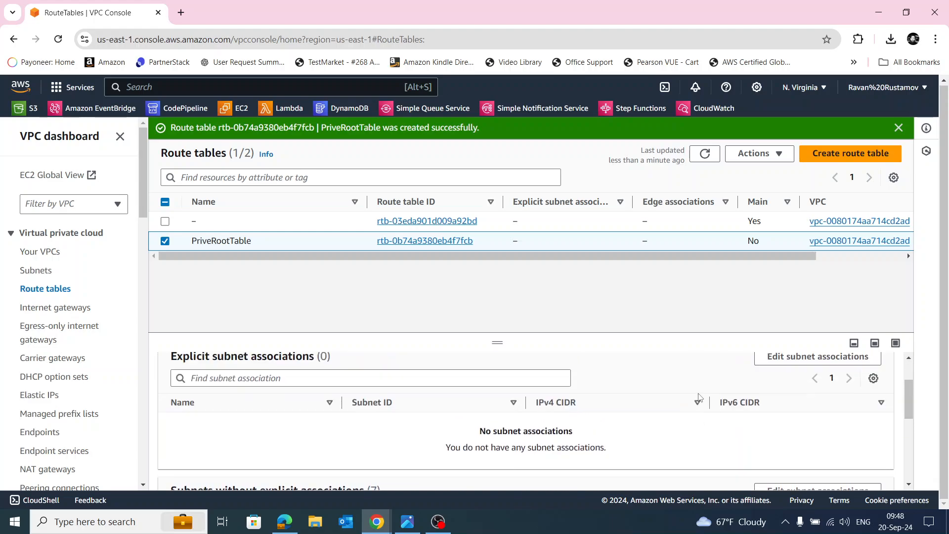
{"action": "left_click", "coordinate": [796, 357]}
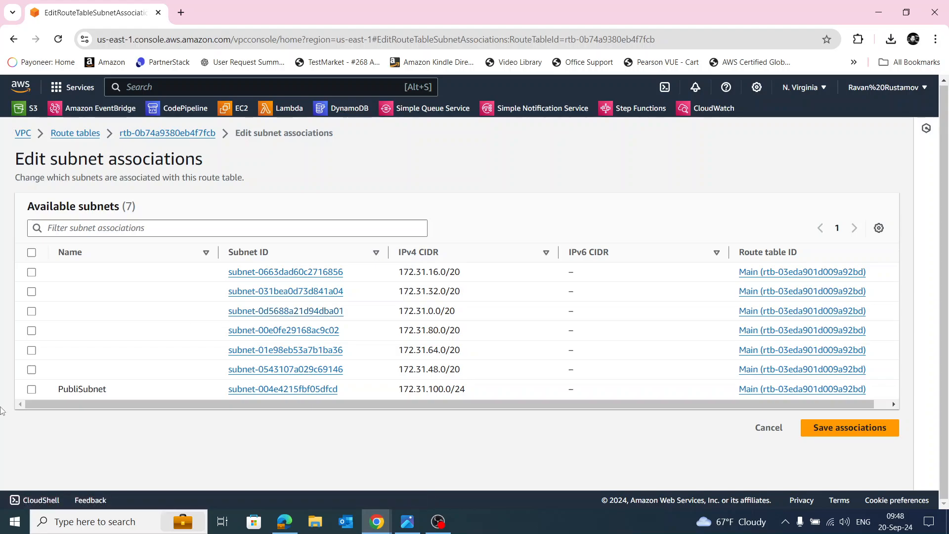
{"action": "left_click", "coordinate": [32, 389]}
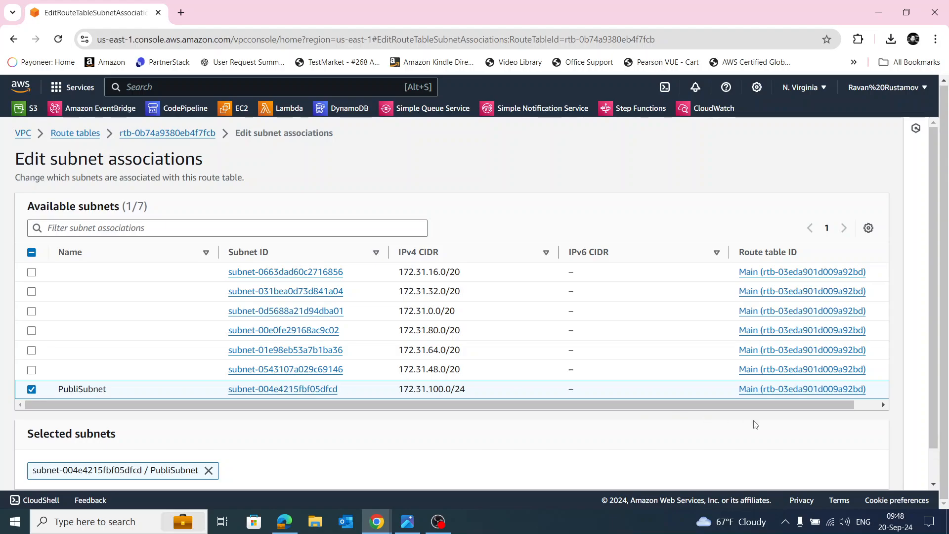
{"action": "scroll", "coordinate": [882, 418], "scroll_direction": "down", "scroll_amount": 1}
{"action": "left_click", "coordinate": [835, 473]}
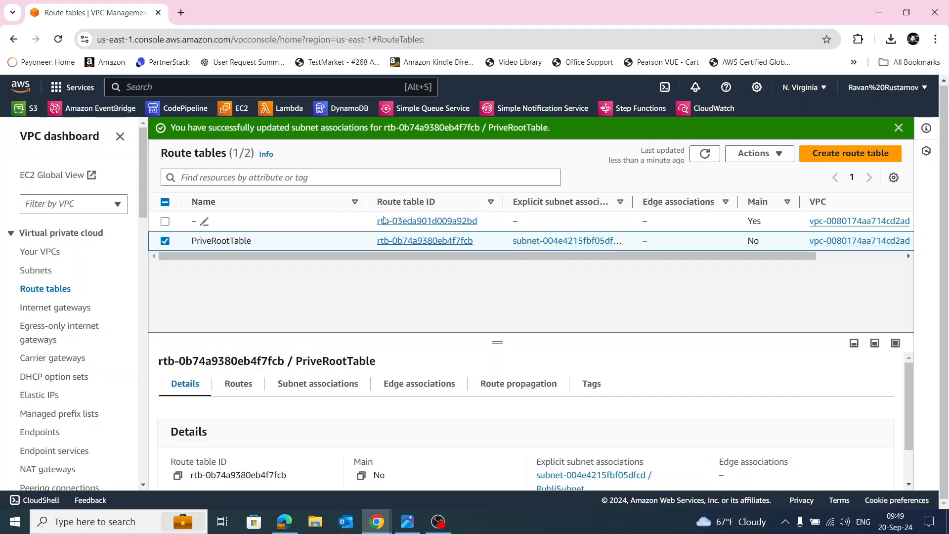
{"action": "left_click", "coordinate": [899, 128]}
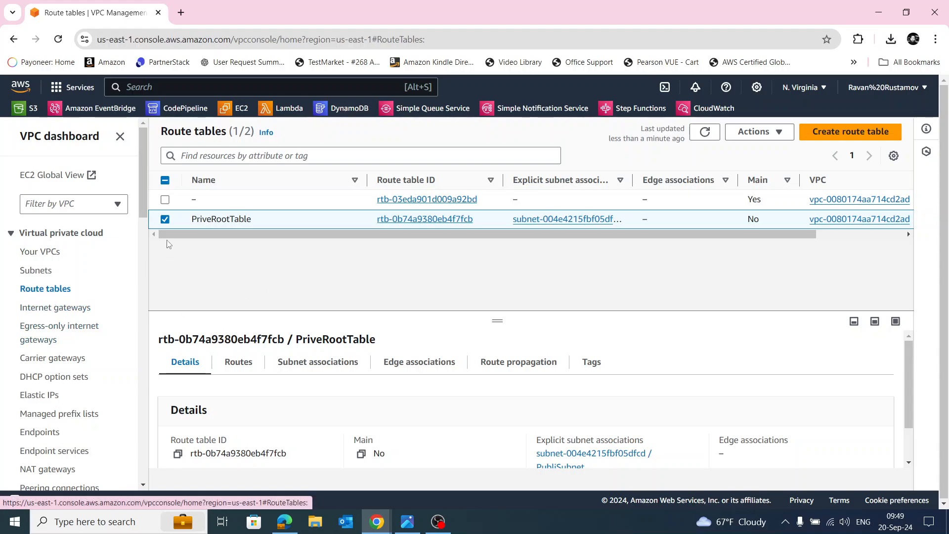
Select only the main route table of the default VPC and open its routes for editing.
{"action": "left_click", "coordinate": [164, 220]}
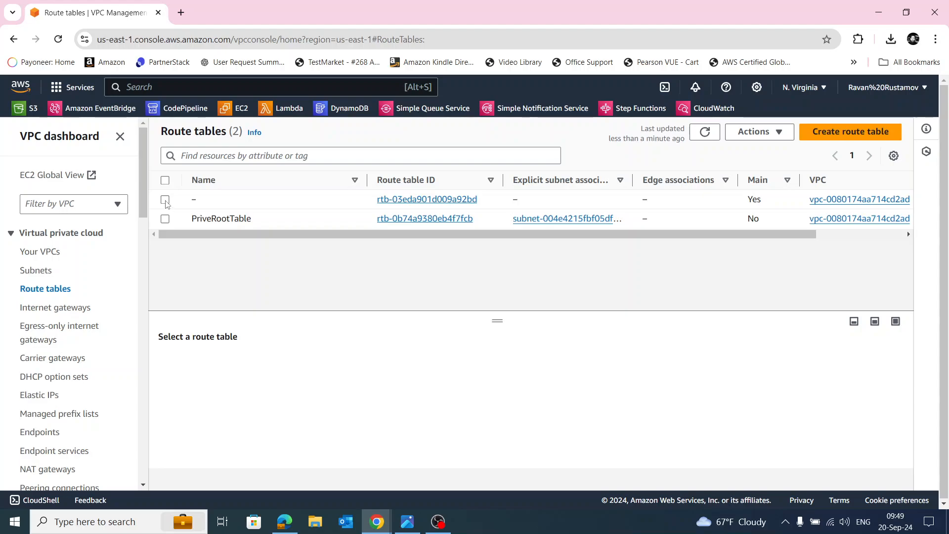
{"action": "left_click", "coordinate": [165, 201]}
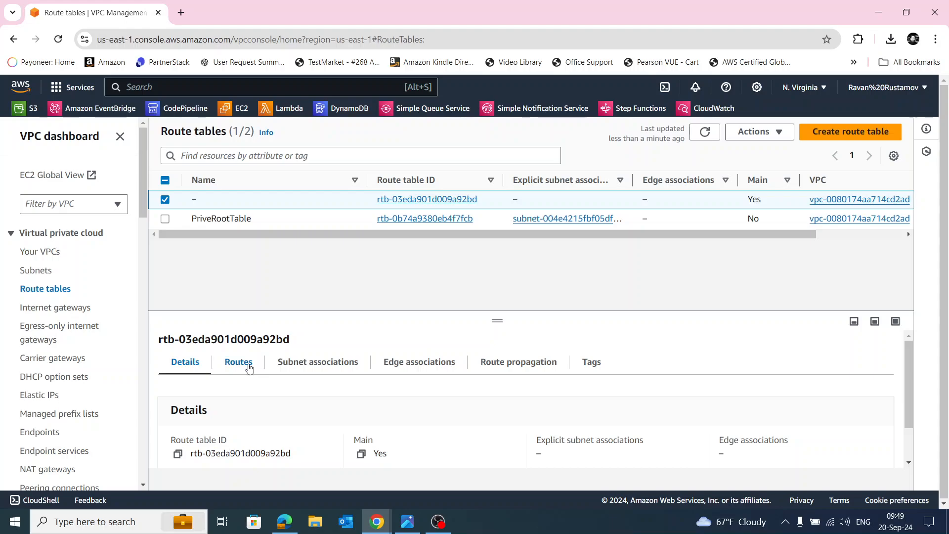
{"action": "left_click", "coordinate": [248, 365]}
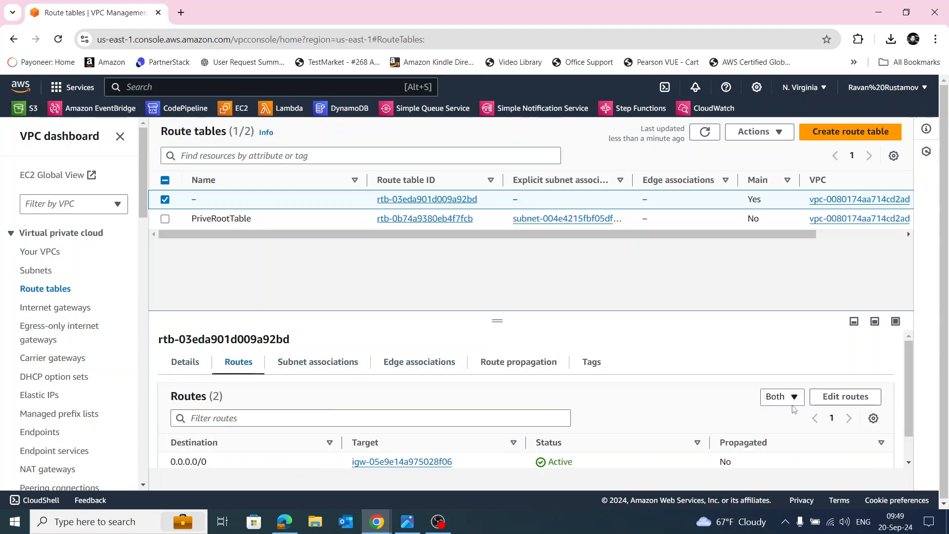
{"action": "left_click", "coordinate": [835, 404]}
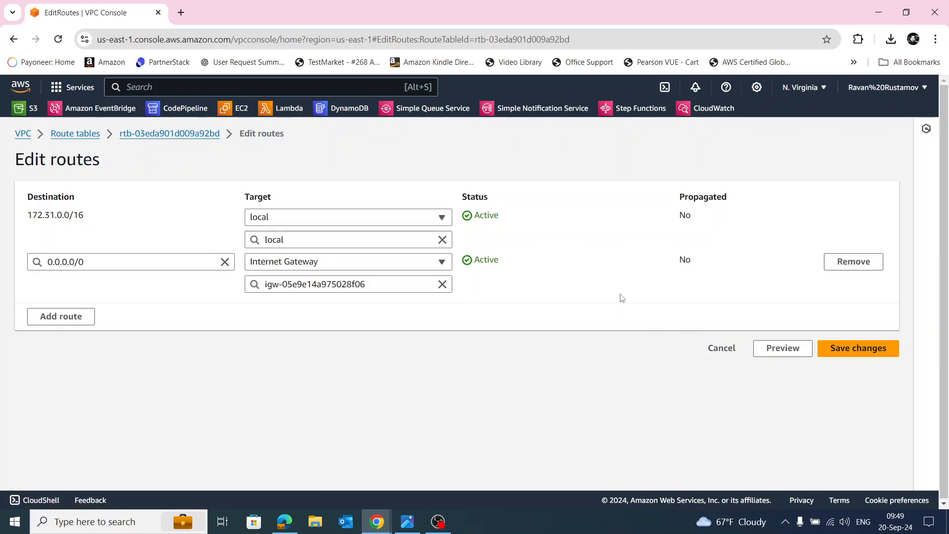
Try to add another route with destination 0.0.0.0/0 and target Internet Gateway igw-05e9e14a975028f06.
{"action": "left_click", "coordinate": [61, 319]}
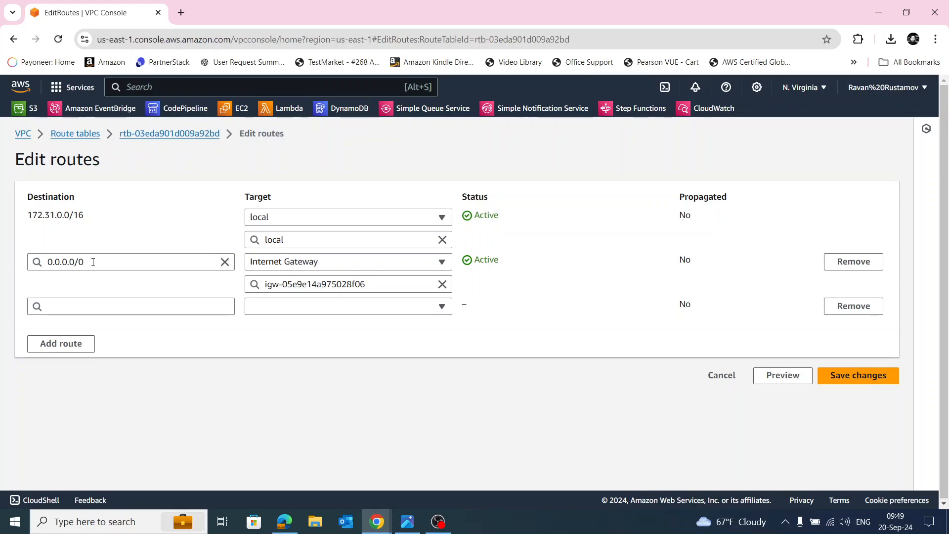
{"action": "left_click", "coordinate": [91, 307]}
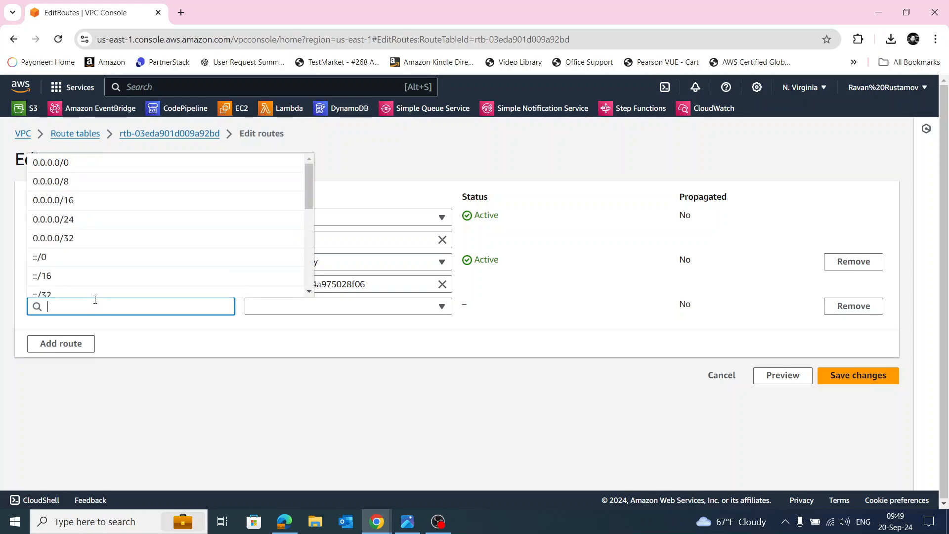
{"action": "left_click", "coordinate": [94, 161]}
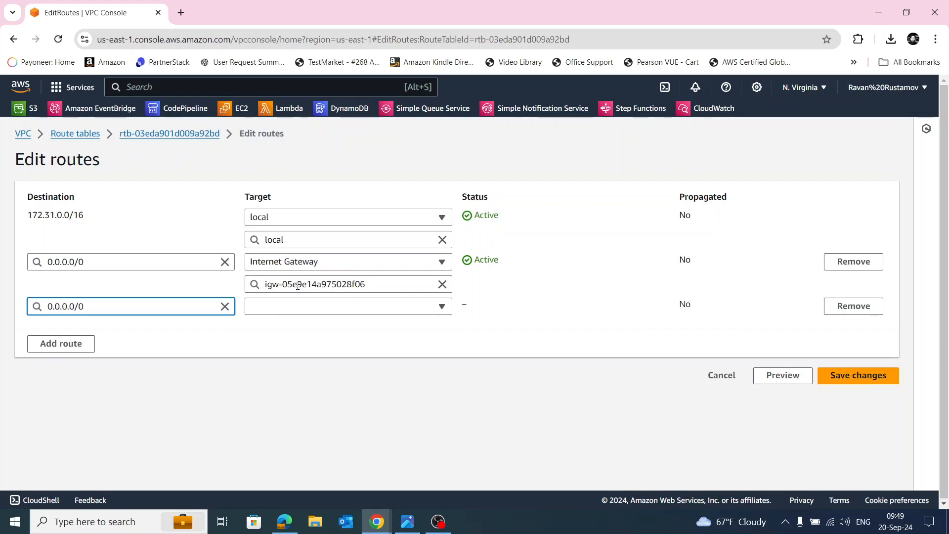
{"action": "left_click", "coordinate": [320, 303]}
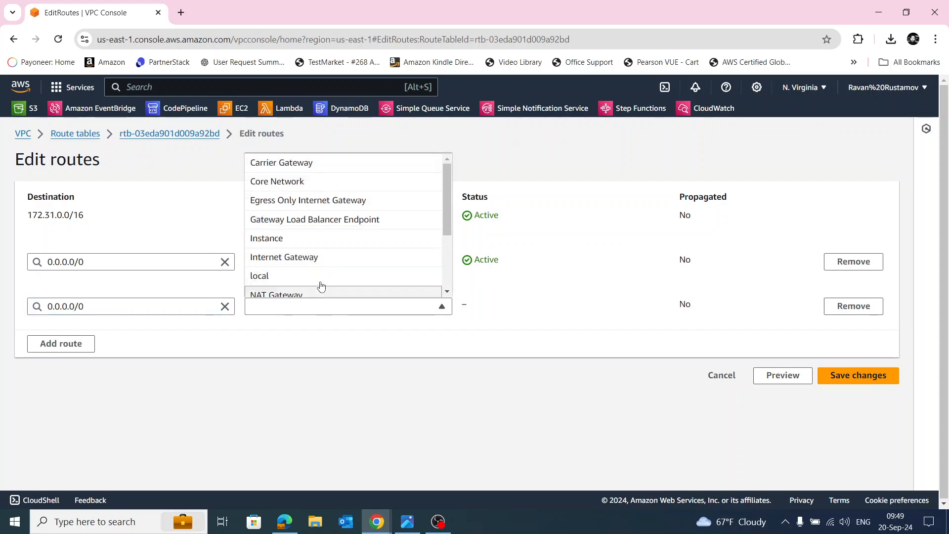
{"action": "left_click", "coordinate": [328, 258]}
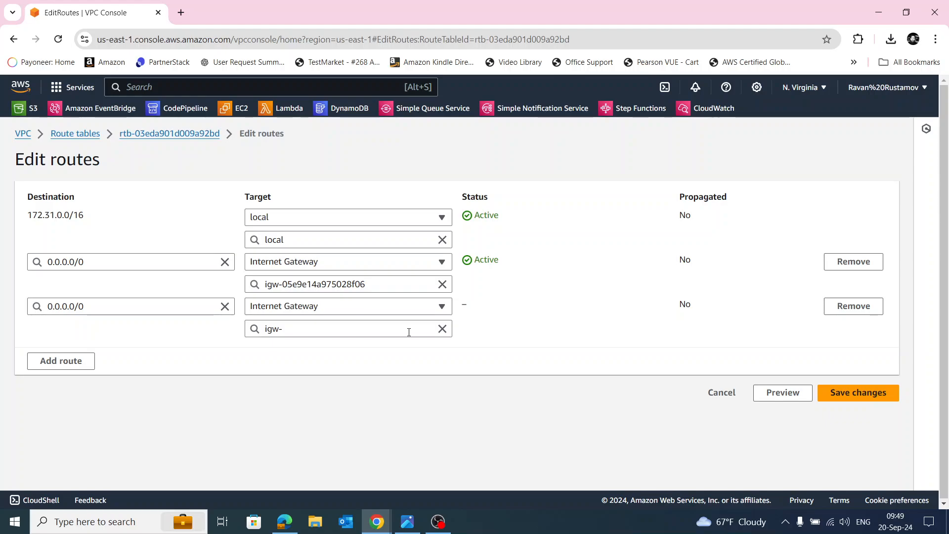
{"action": "left_click", "coordinate": [408, 331]}
{"action": "key", "text": "Down"}
{"action": "key", "text": "Return"}
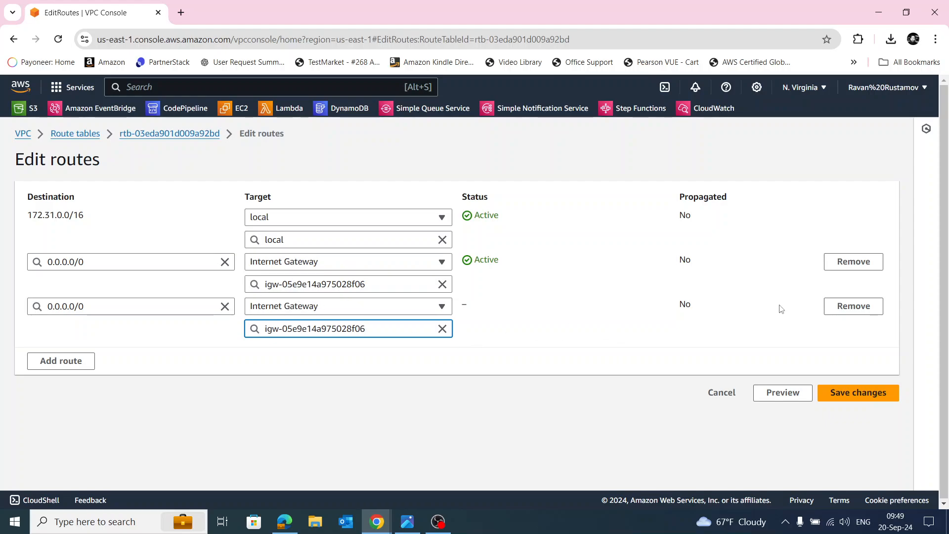
Remove the newly added duplicate route, try saving, and leave the route editor.
{"action": "left_click", "coordinate": [853, 306]}
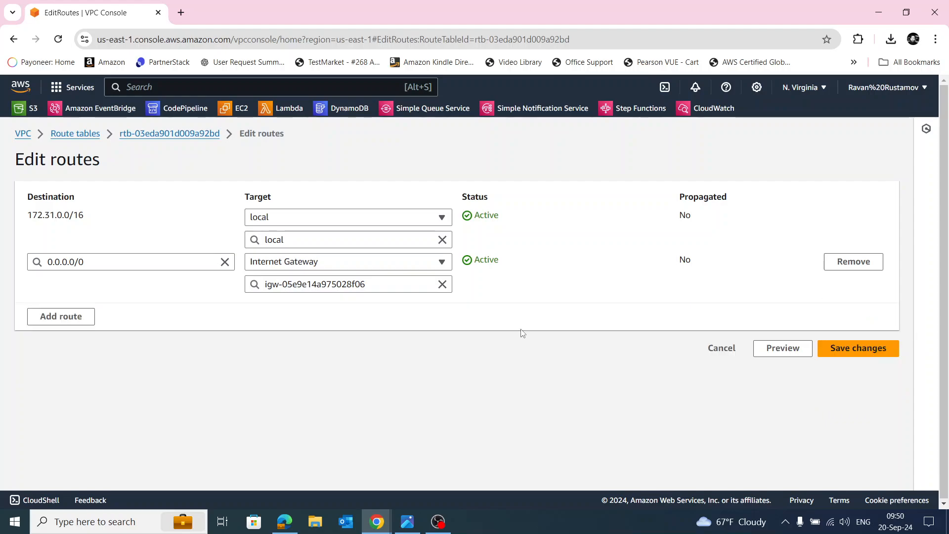
{"action": "left_click", "coordinate": [871, 350]}
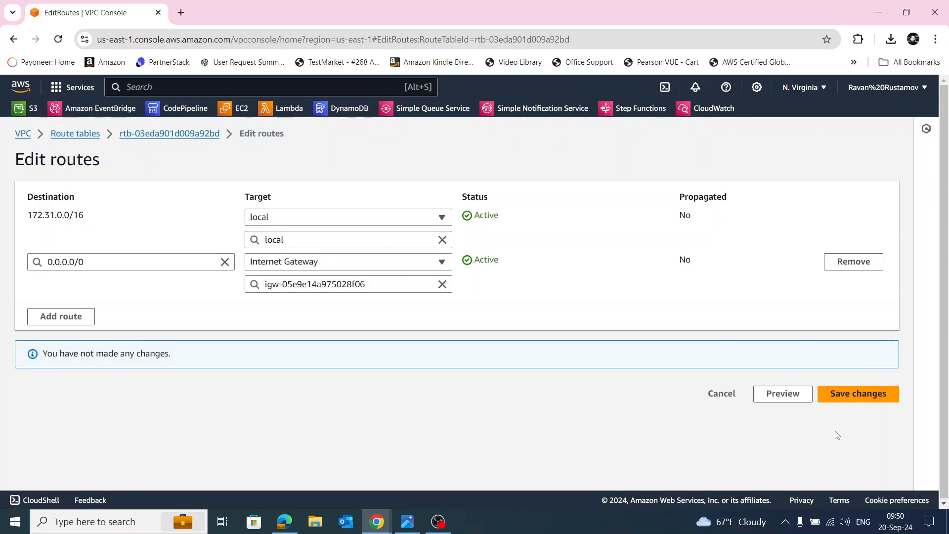
{"action": "left_click", "coordinate": [722, 394]}
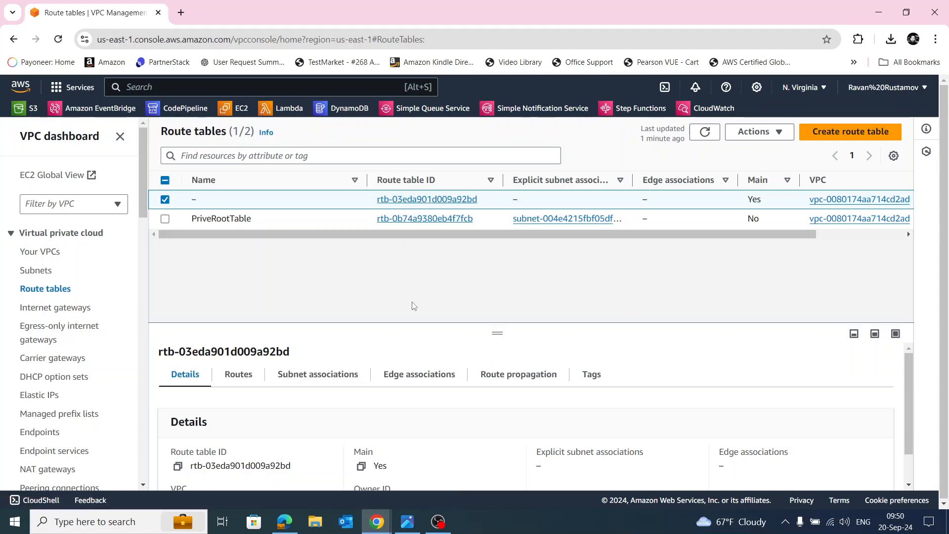
Explicitly associate PubliSubnet with the main route table, save the associations and deselect the table.
{"action": "left_click", "coordinate": [315, 375]}
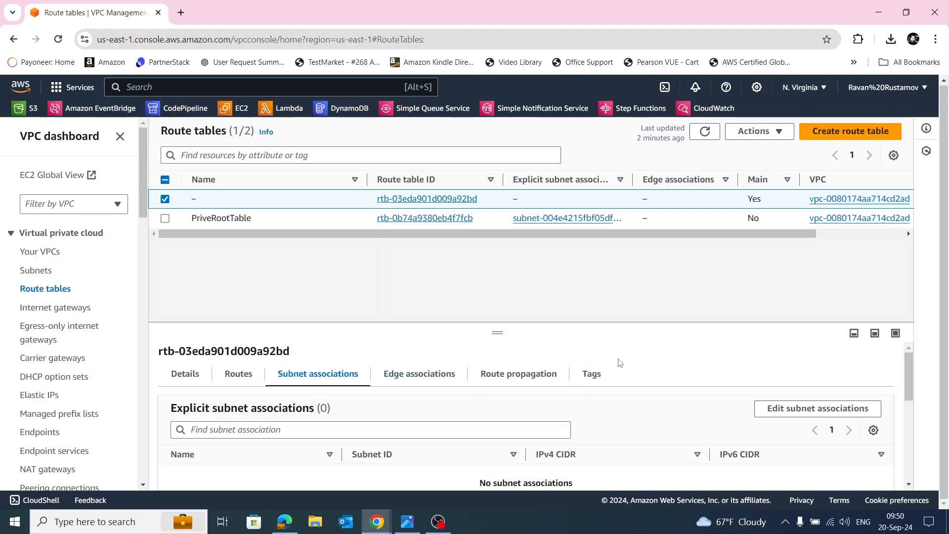
{"action": "left_click", "coordinate": [784, 412]}
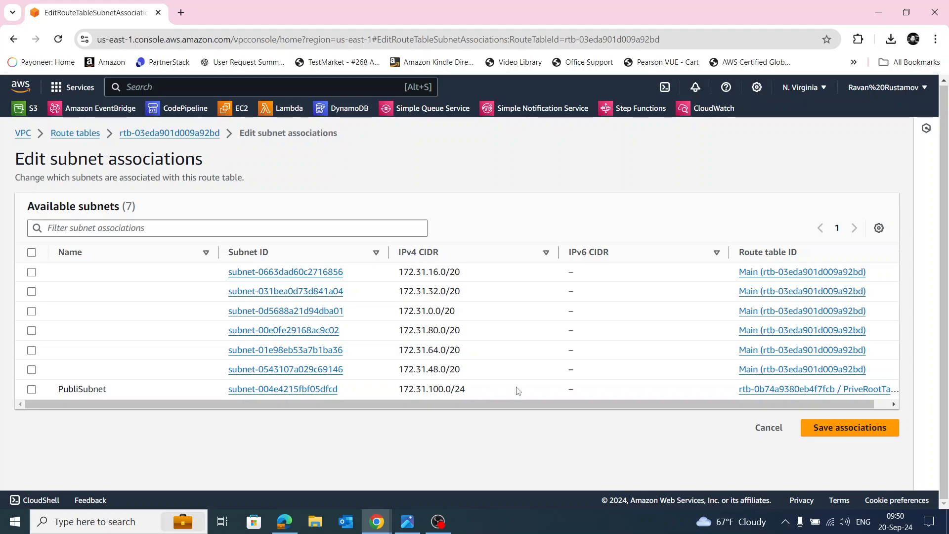
{"action": "left_click", "coordinate": [30, 391]}
{"action": "scroll", "coordinate": [790, 438], "scroll_direction": "down", "scroll_amount": 2}
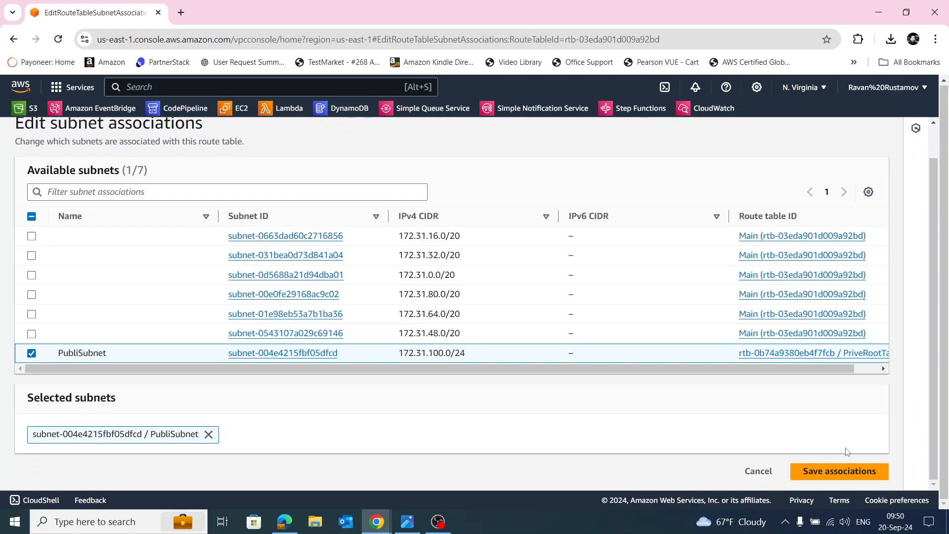
{"action": "left_click", "coordinate": [834, 476]}
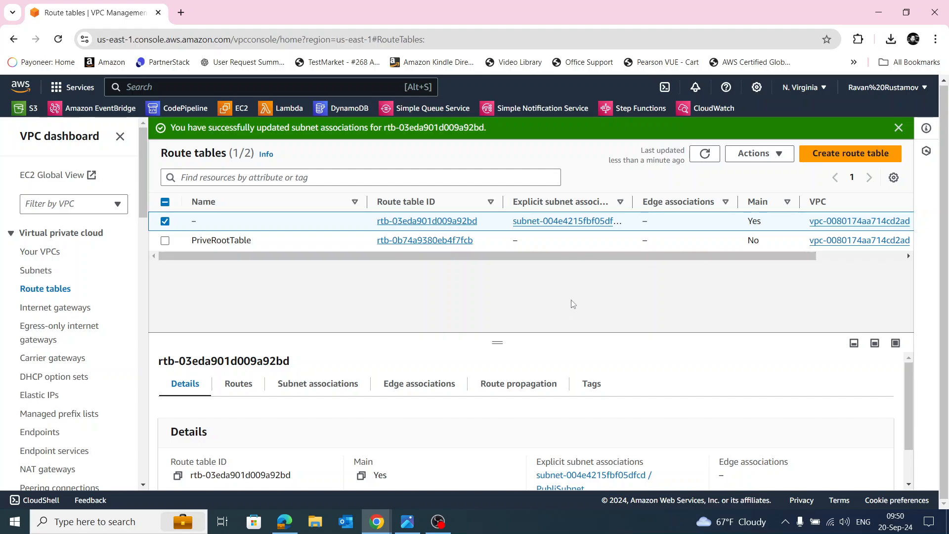
{"action": "left_click", "coordinate": [160, 222]}
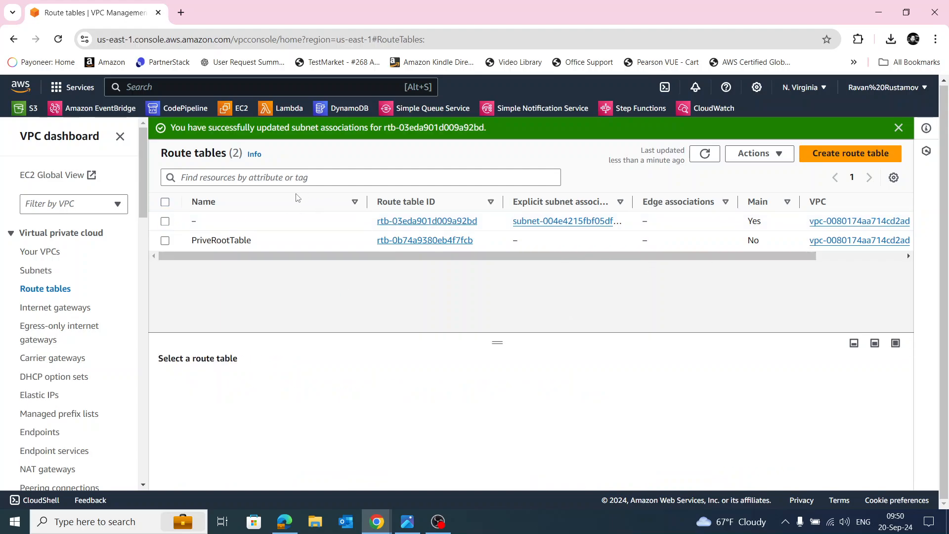
Go to the EC2 service, start launching an instance and name it MyEC2.
{"action": "left_click", "coordinate": [241, 107]}
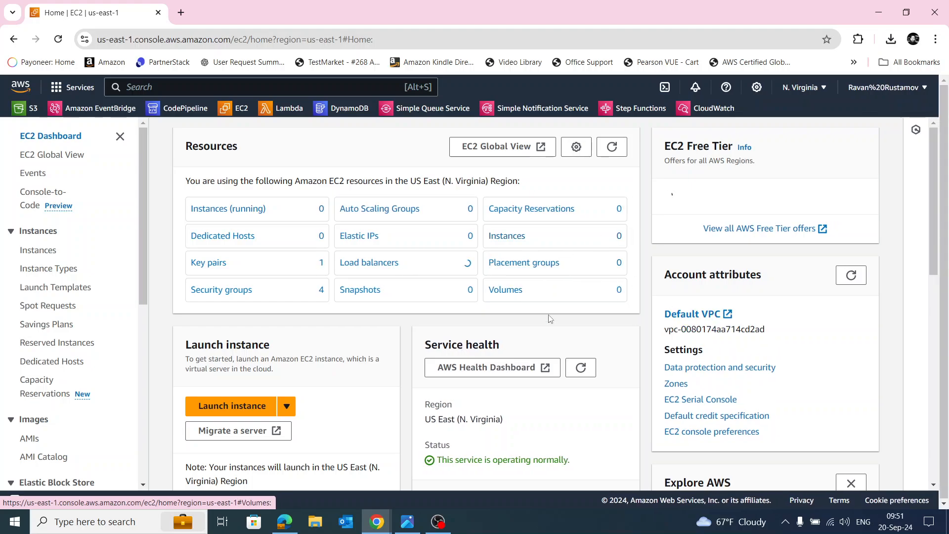
{"action": "left_click", "coordinate": [230, 408]}
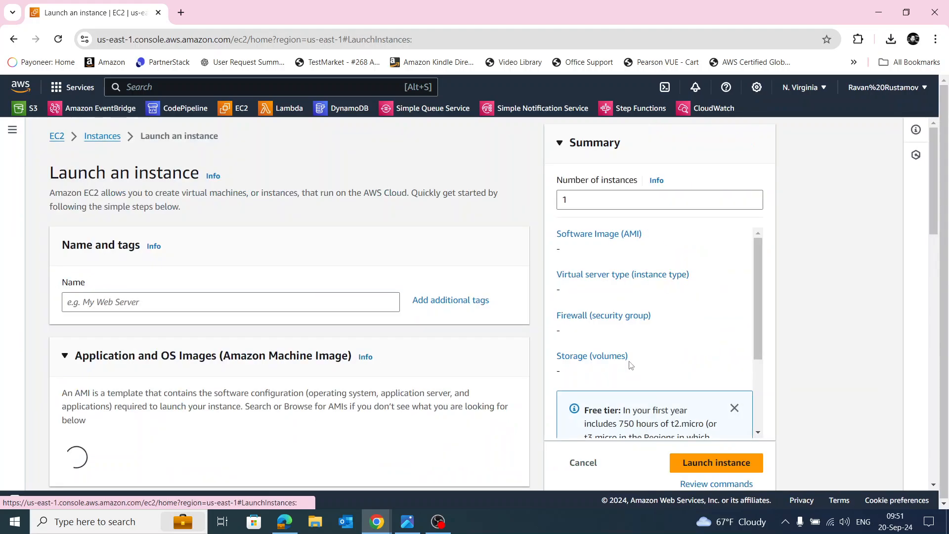
{"action": "left_click", "coordinate": [215, 302]}
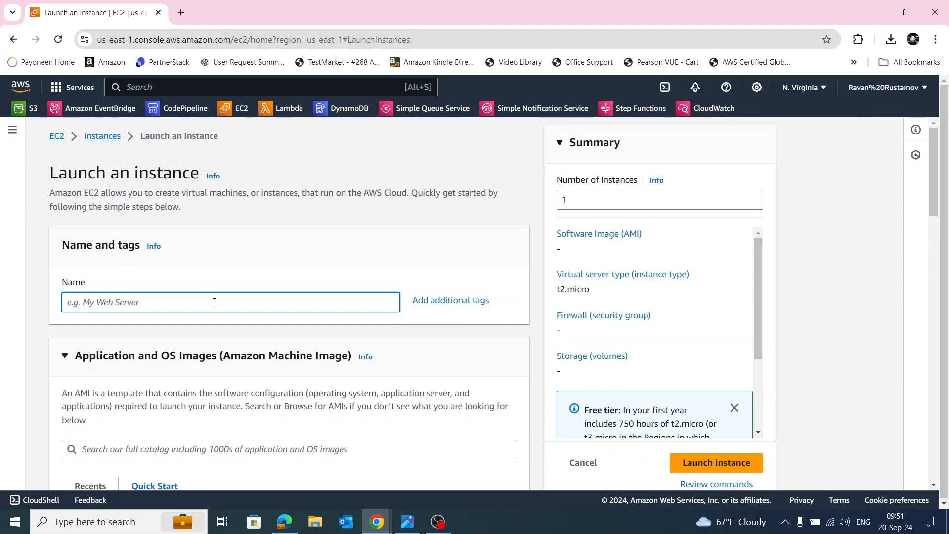
{"action": "type", "text": ",m"}
{"action": "key", "text": "BackSpace"}
{"action": "type", "text": "MyEC2"}
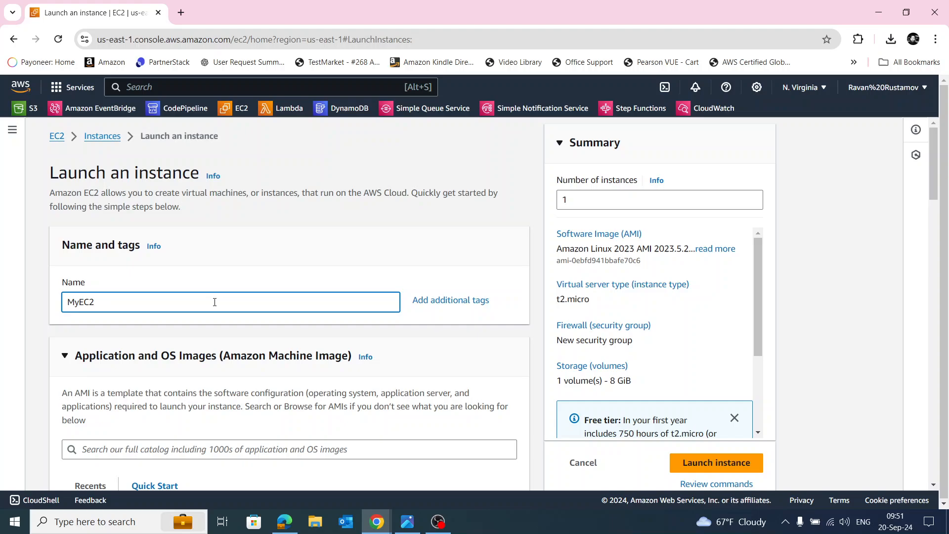
Choose the AutoS key pair for the new instance's login.
{"action": "scroll", "coordinate": [217, 322], "scroll_direction": "down", "scroll_amount": 5}
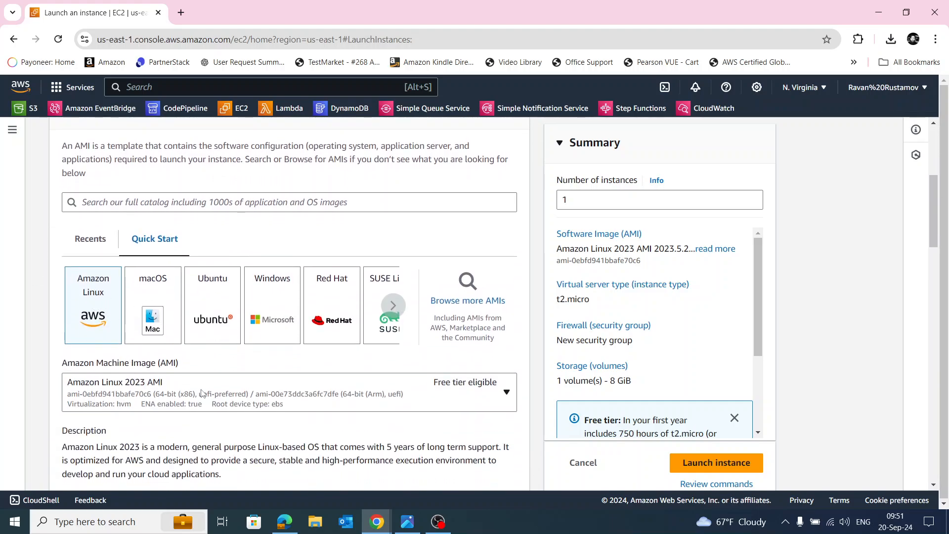
{"action": "scroll", "coordinate": [354, 398], "scroll_direction": "down", "scroll_amount": 6}
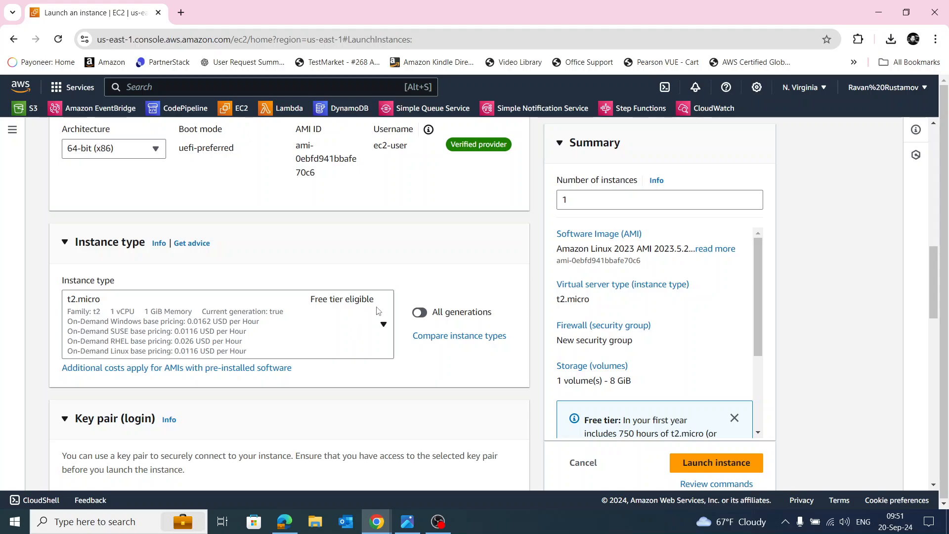
{"action": "scroll", "coordinate": [354, 349], "scroll_direction": "down", "scroll_amount": 5}
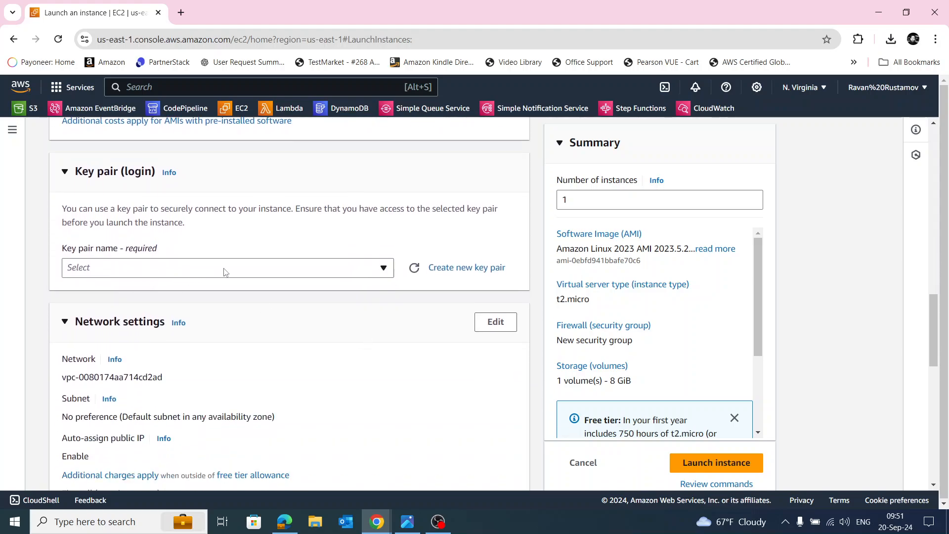
{"action": "left_click", "coordinate": [223, 269]}
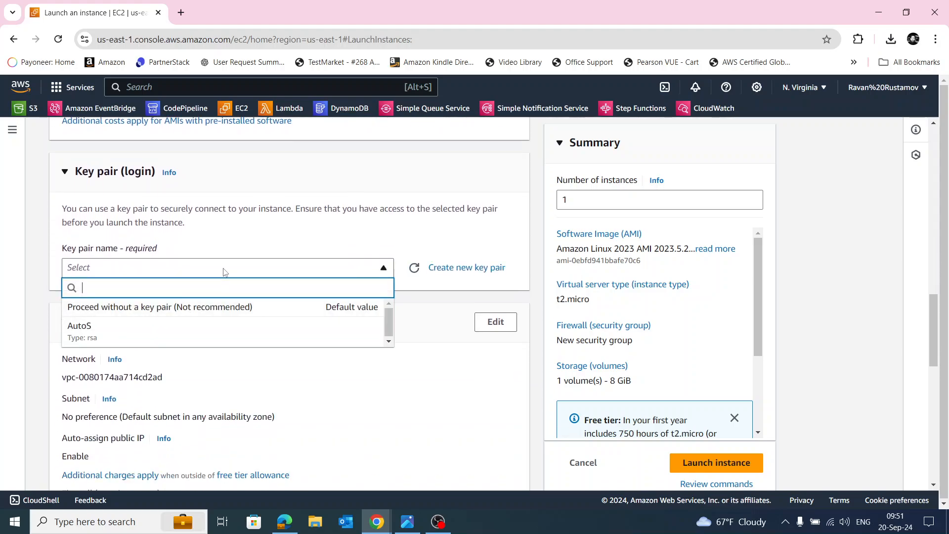
{"action": "left_click", "coordinate": [235, 334]}
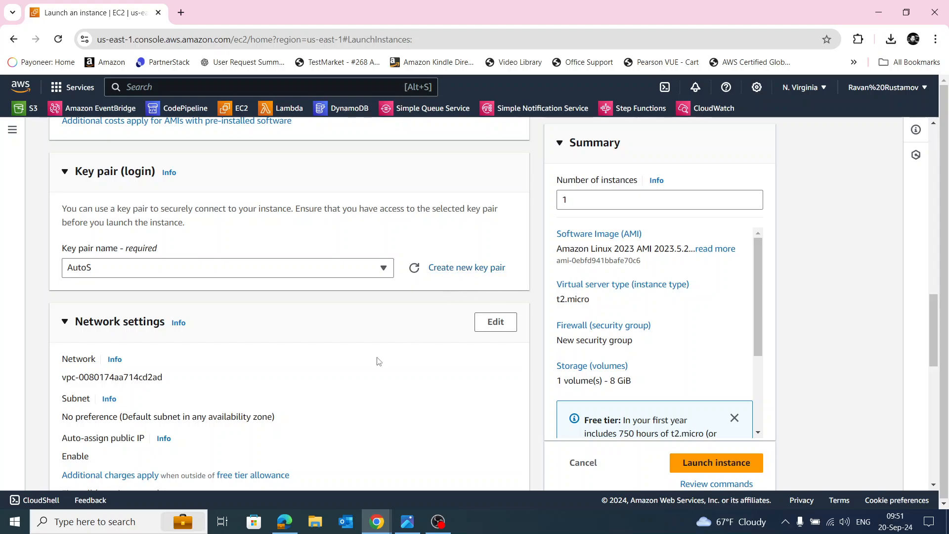
Allow HTTPS and HTTP traffic from the internet in the instance's new security group.
{"action": "scroll", "coordinate": [390, 372], "scroll_direction": "down", "scroll_amount": 1}
{"action": "scroll", "coordinate": [390, 371], "scroll_direction": "down", "scroll_amount": 3}
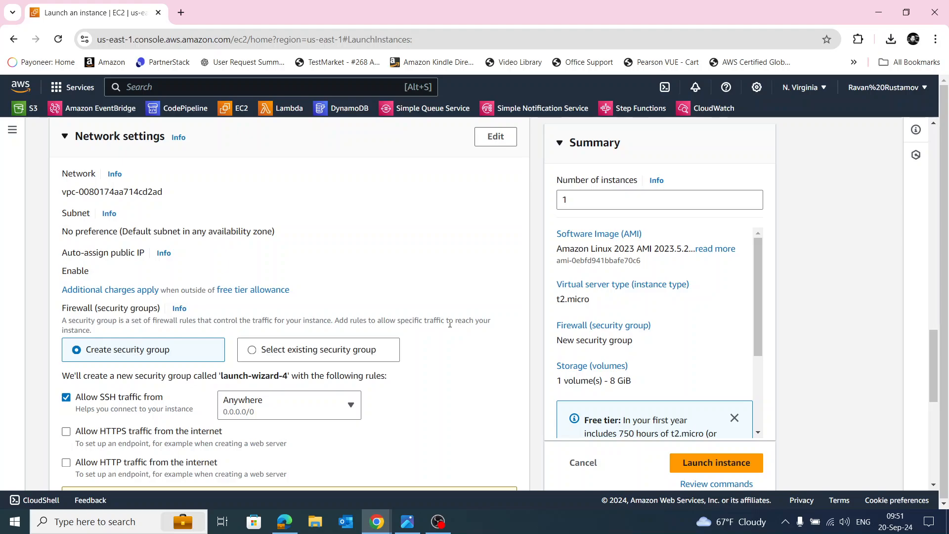
{"action": "scroll", "coordinate": [440, 324], "scroll_direction": "down", "scroll_amount": 4}
{"action": "scroll", "coordinate": [454, 334], "scroll_direction": "up", "scroll_amount": 3}
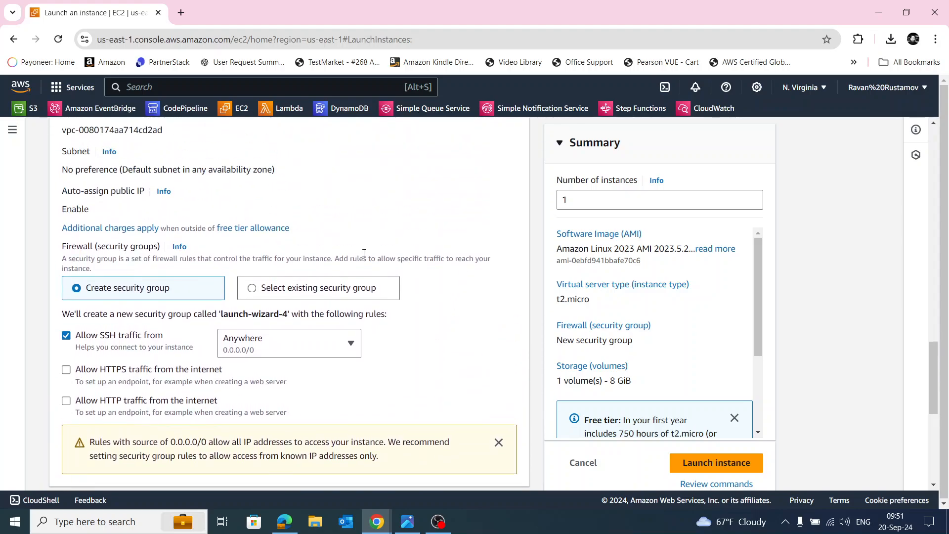
{"action": "left_click", "coordinate": [67, 371]}
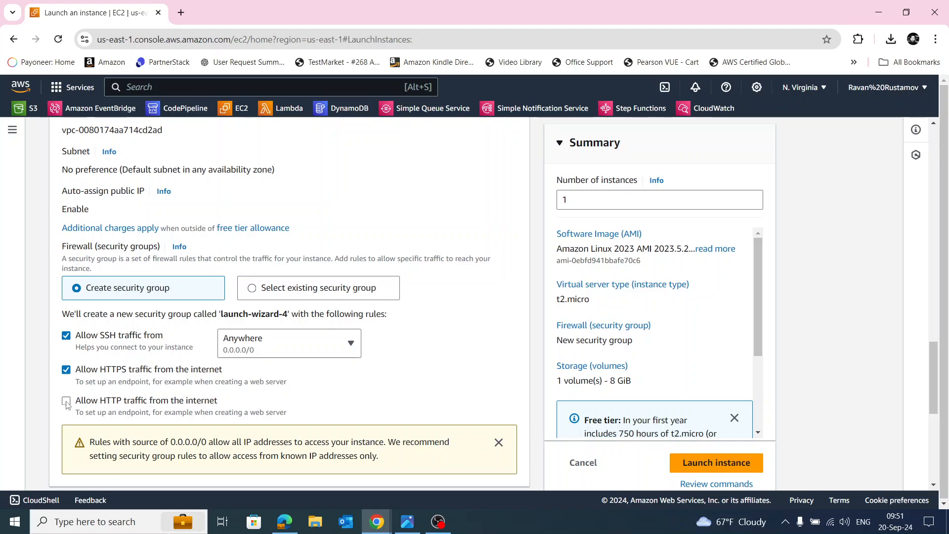
{"action": "left_click", "coordinate": [66, 401]}
Launch the MyEC2 instance and open the list of all instances.
{"action": "scroll", "coordinate": [463, 368], "scroll_direction": "up", "scroll_amount": 2}
{"action": "scroll", "coordinate": [463, 368], "scroll_direction": "up", "scroll_amount": 2}
{"action": "scroll", "coordinate": [465, 369], "scroll_direction": "down", "scroll_amount": 10}
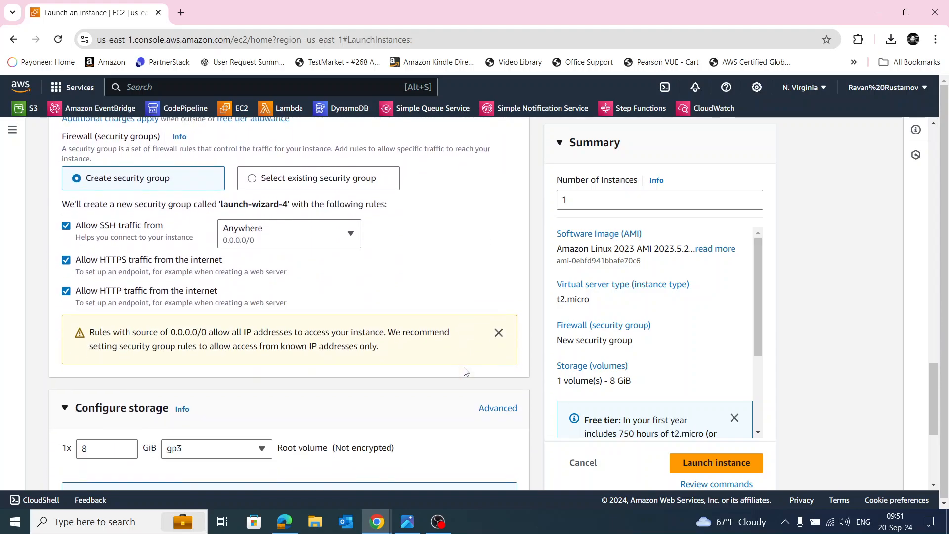
{"action": "scroll", "coordinate": [468, 372], "scroll_direction": "down", "scroll_amount": 1}
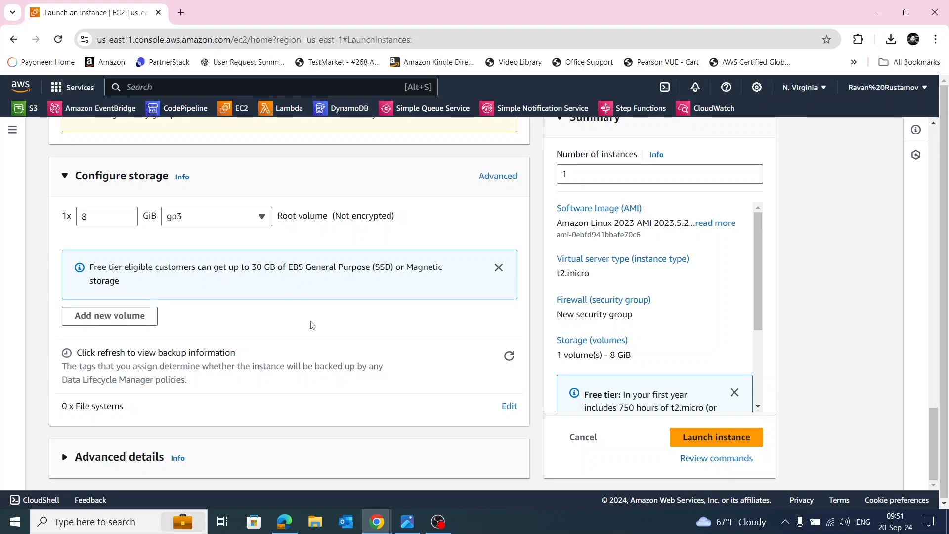
{"action": "left_click", "coordinate": [708, 443]}
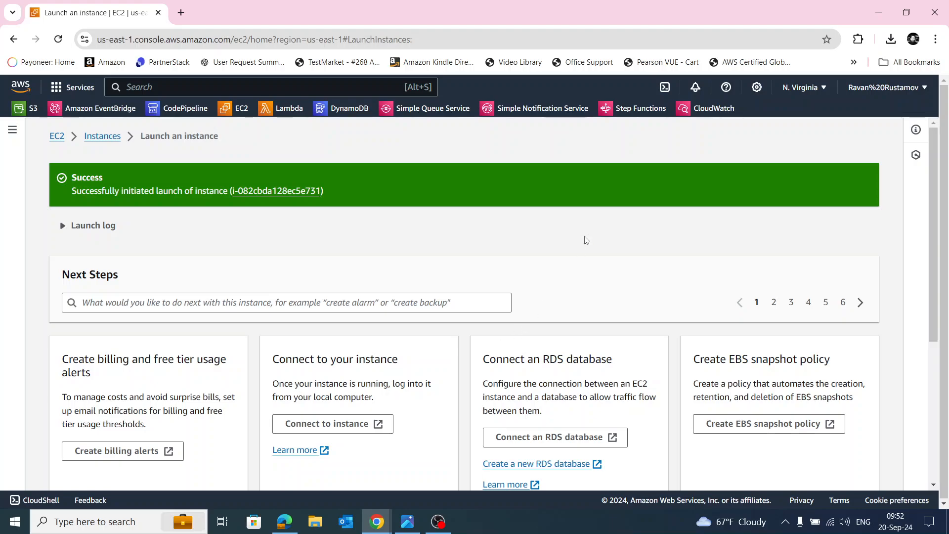
{"action": "scroll", "coordinate": [791, 346], "scroll_direction": "down", "scroll_amount": 5}
{"action": "left_click", "coordinate": [815, 468]}
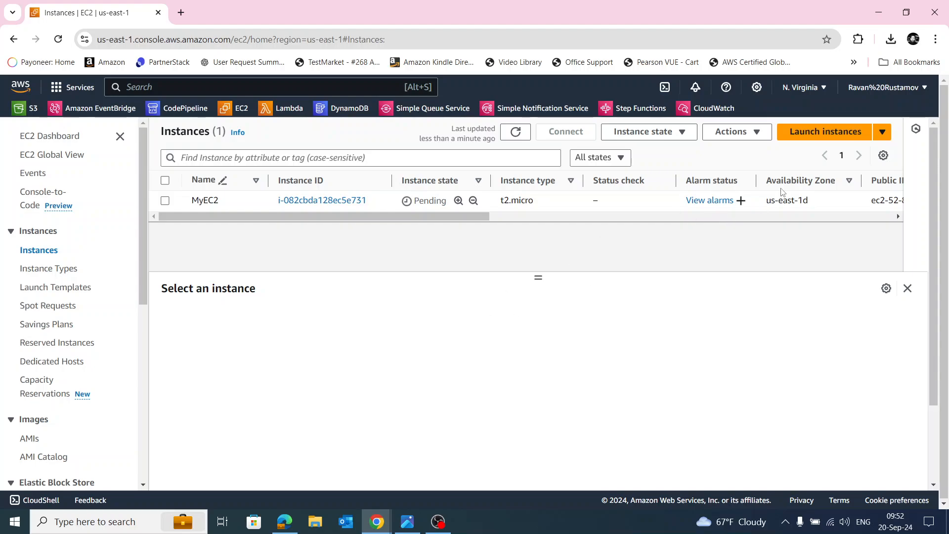
Start launching another instance, name it MyPrivetEC2 and choose the Amazon Linux image.
{"action": "left_click", "coordinate": [830, 132]}
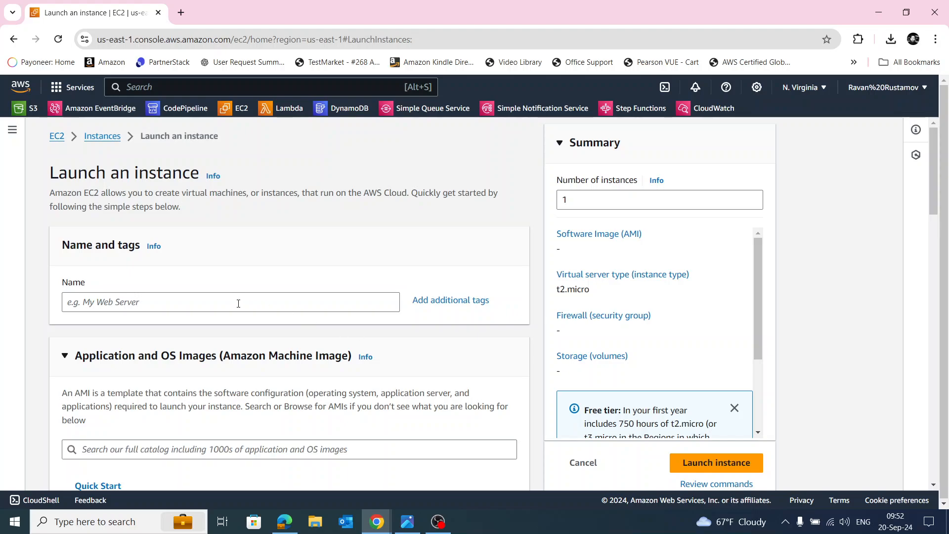
{"action": "left_click", "coordinate": [236, 304]}
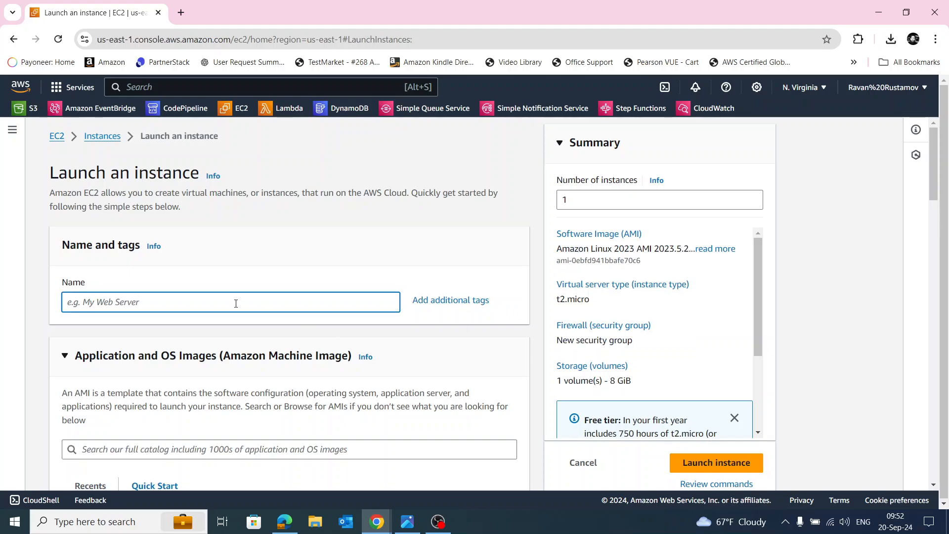
{"action": "type", "text": "MyPrivetEC2"}
{"action": "scroll", "coordinate": [297, 356], "scroll_direction": "down", "scroll_amount": 4}
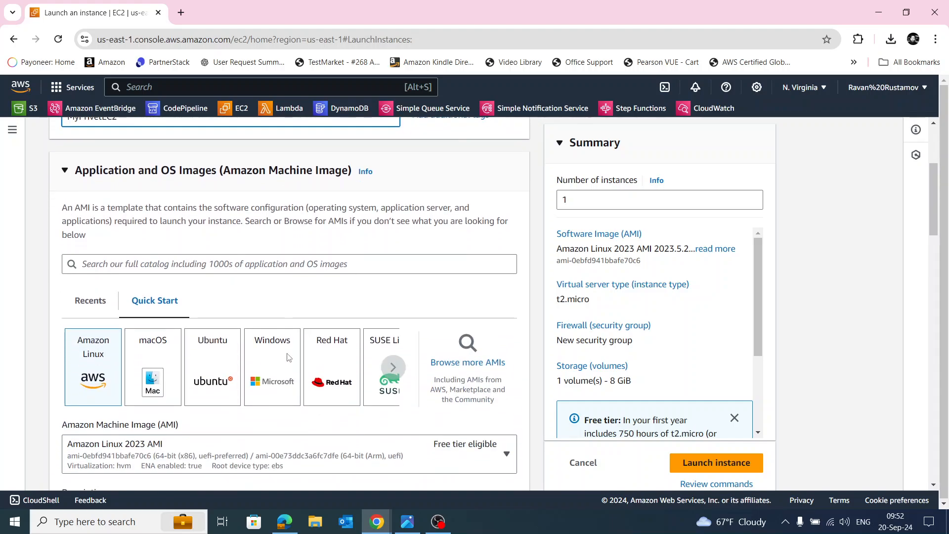
{"action": "left_click", "coordinate": [94, 372]}
Keep the t2.micro instance type and choose the AutoS key pair for the MyPrivetEC2 instance's login.
{"action": "scroll", "coordinate": [131, 368], "scroll_direction": "down", "scroll_amount": 6}
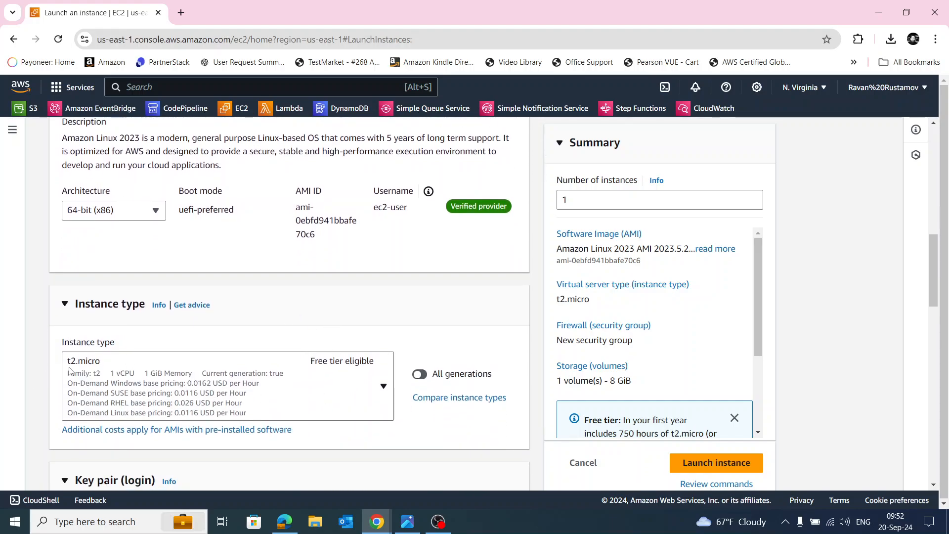
{"action": "scroll", "coordinate": [329, 386], "scroll_direction": "down", "scroll_amount": 5}
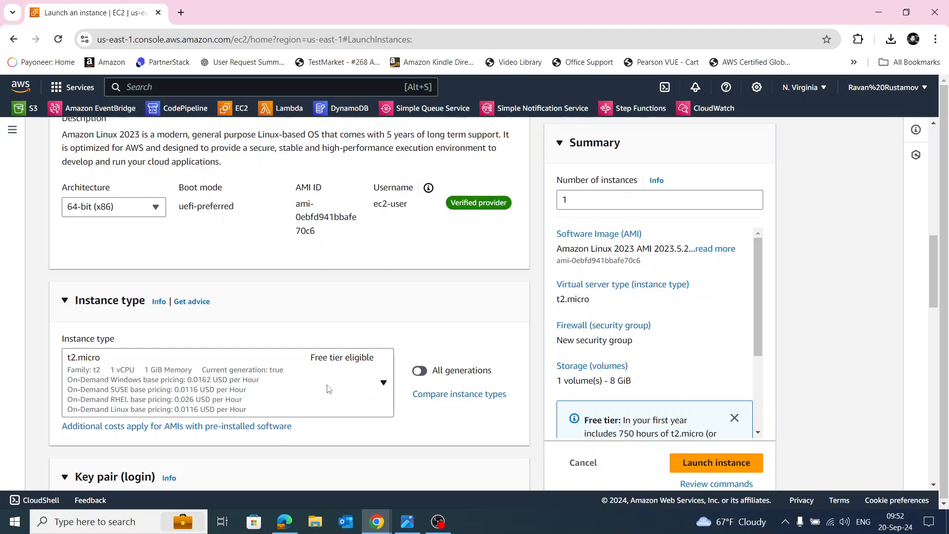
{"action": "left_click", "coordinate": [188, 329]}
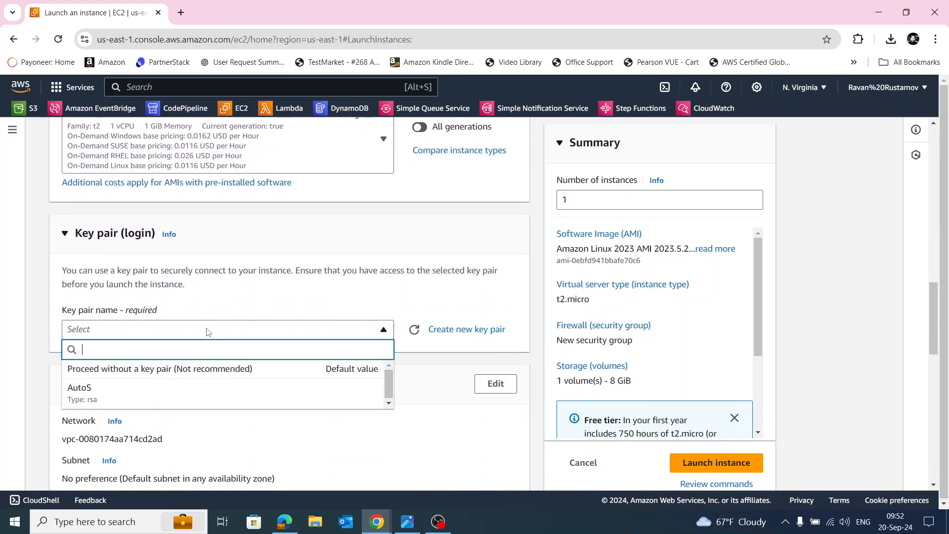
{"action": "left_click", "coordinate": [195, 388]}
Launch the MyPrivetEC2 instance with the default network and storage settings, and open the list of all instances.
{"action": "scroll", "coordinate": [313, 382], "scroll_direction": "down", "scroll_amount": 4}
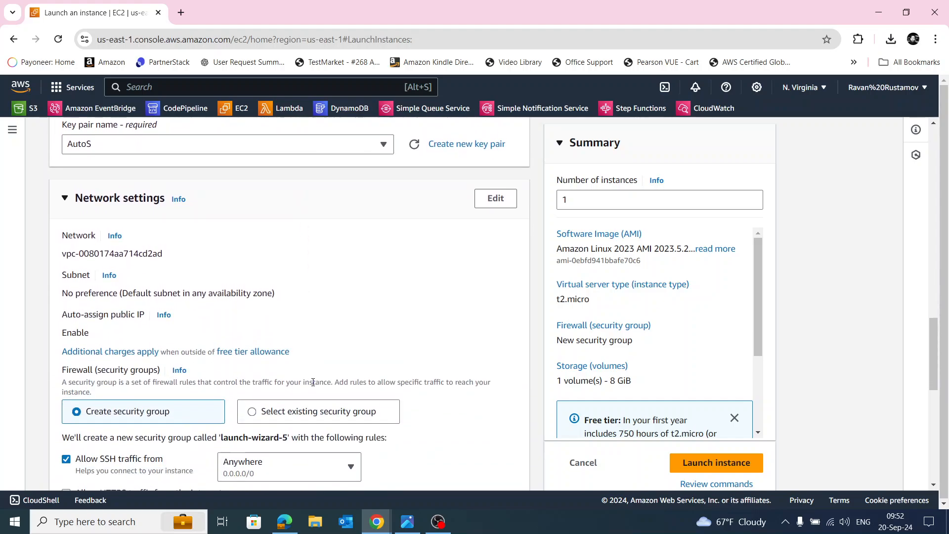
{"action": "scroll", "coordinate": [360, 369], "scroll_direction": "down", "scroll_amount": 4}
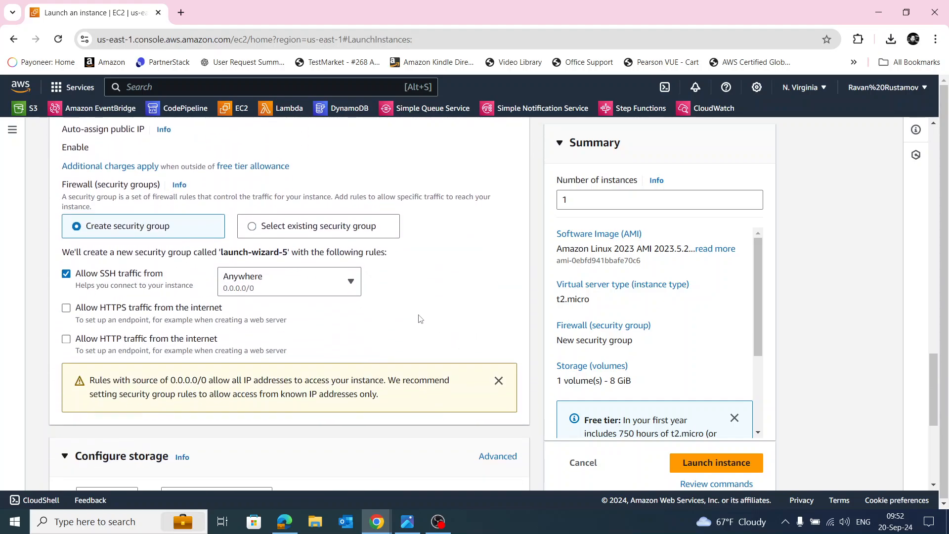
{"action": "scroll", "coordinate": [299, 323], "scroll_direction": "down", "scroll_amount": 1}
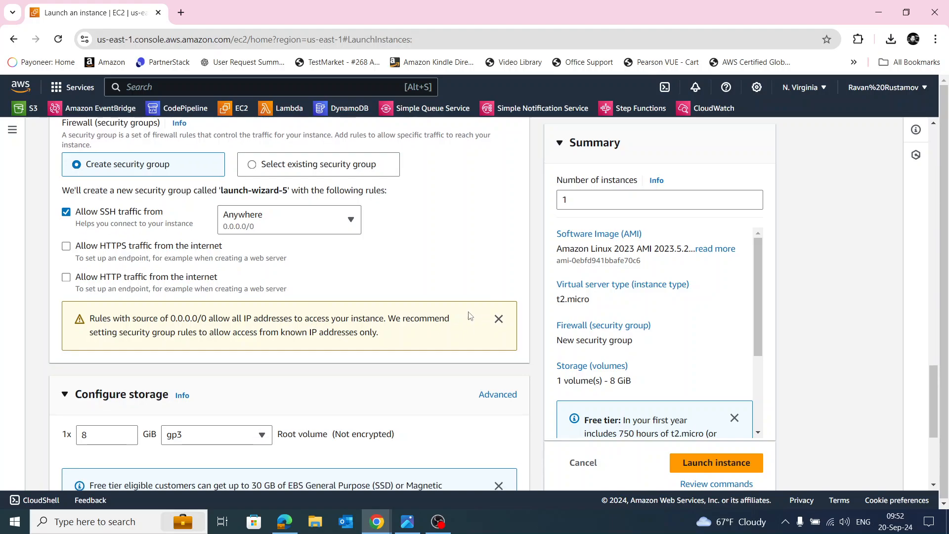
{"action": "scroll", "coordinate": [425, 344], "scroll_direction": "down", "scroll_amount": 4}
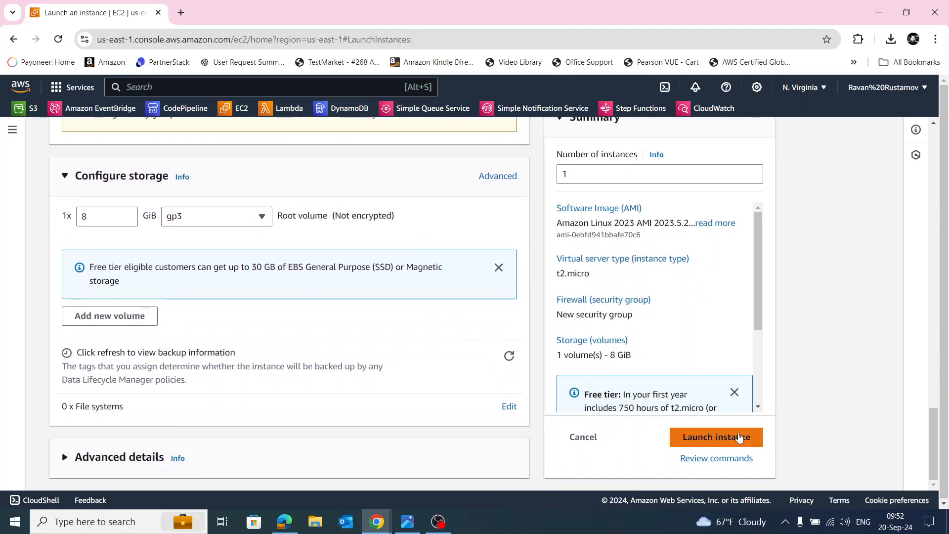
{"action": "left_click", "coordinate": [726, 438]}
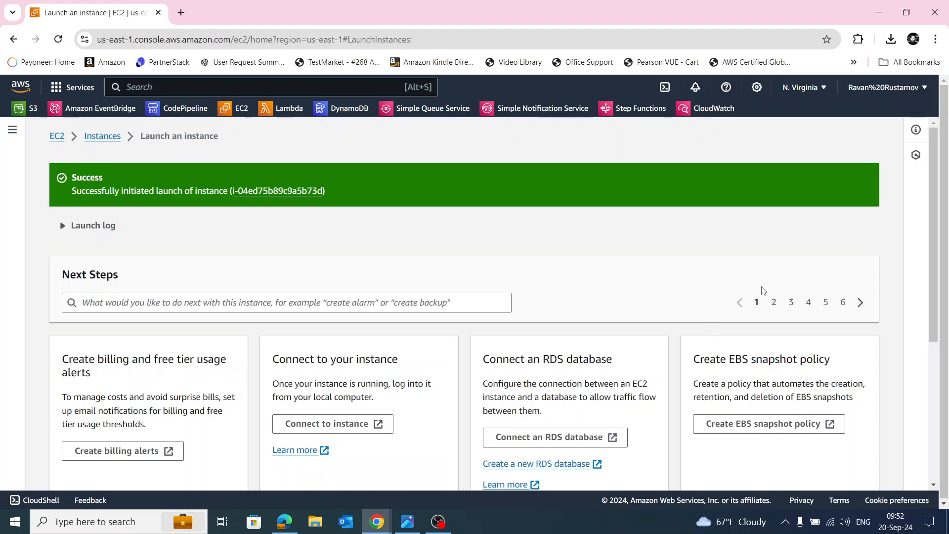
{"action": "scroll", "coordinate": [764, 291], "scroll_direction": "down", "scroll_amount": 5}
{"action": "left_click", "coordinate": [835, 467]}
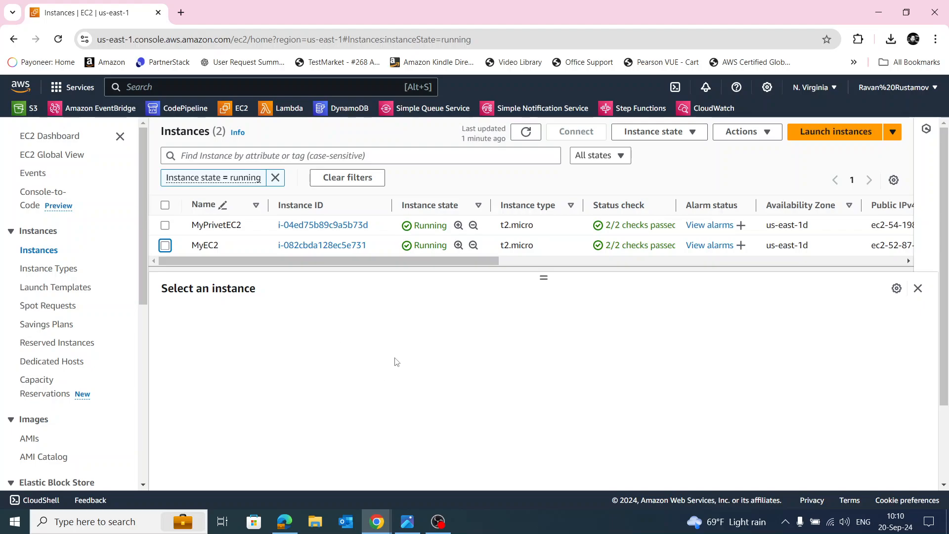
Connect to the MyEC2 instance through a browser-based EC2 Instance Connect session.
{"action": "left_click", "coordinate": [165, 245]}
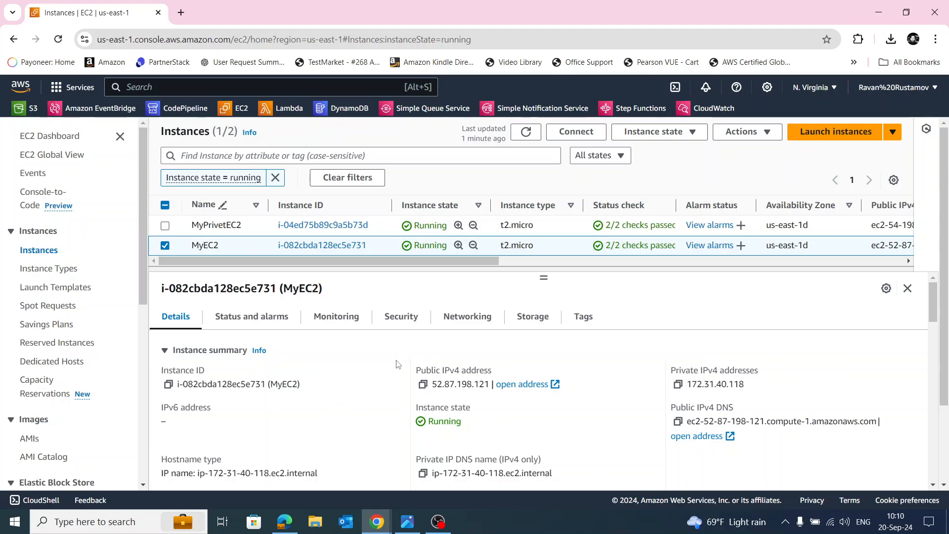
{"action": "left_click", "coordinate": [577, 133]}
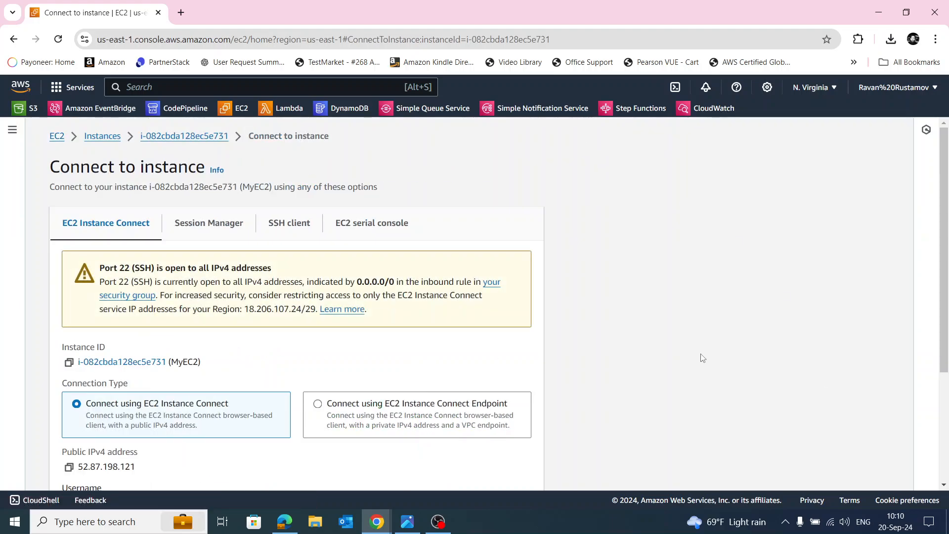
{"action": "scroll", "coordinate": [492, 359], "scroll_direction": "down", "scroll_amount": 3}
{"action": "left_click", "coordinate": [529, 466]}
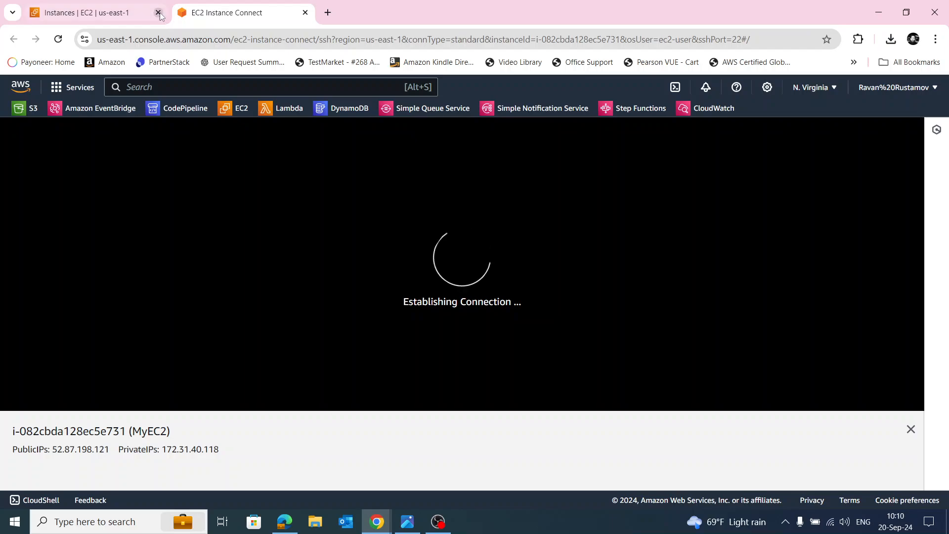
Return to the instance list and copy the private IPv4 address of MyPrivetEC2.
{"action": "left_click", "coordinate": [119, 14]}
{"action": "left_click", "coordinate": [165, 246]}
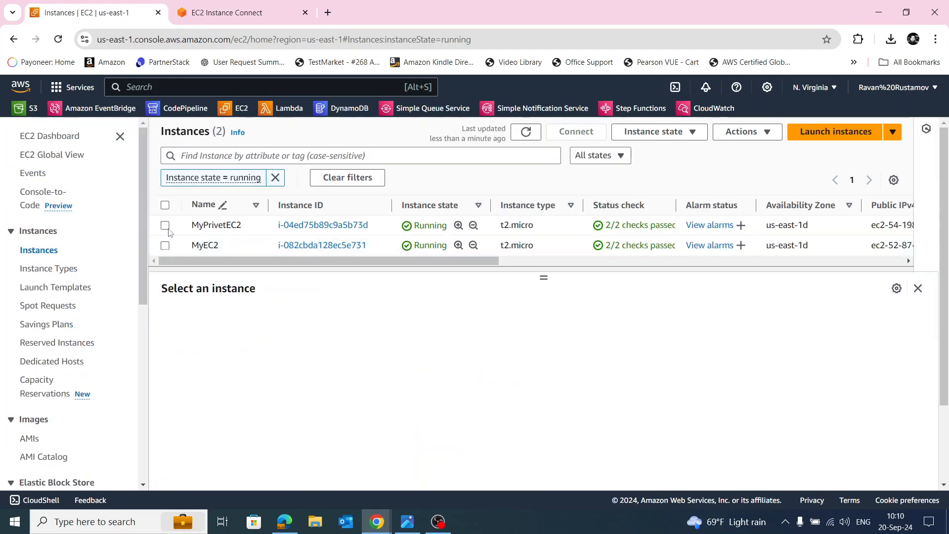
{"action": "left_click", "coordinate": [165, 226]}
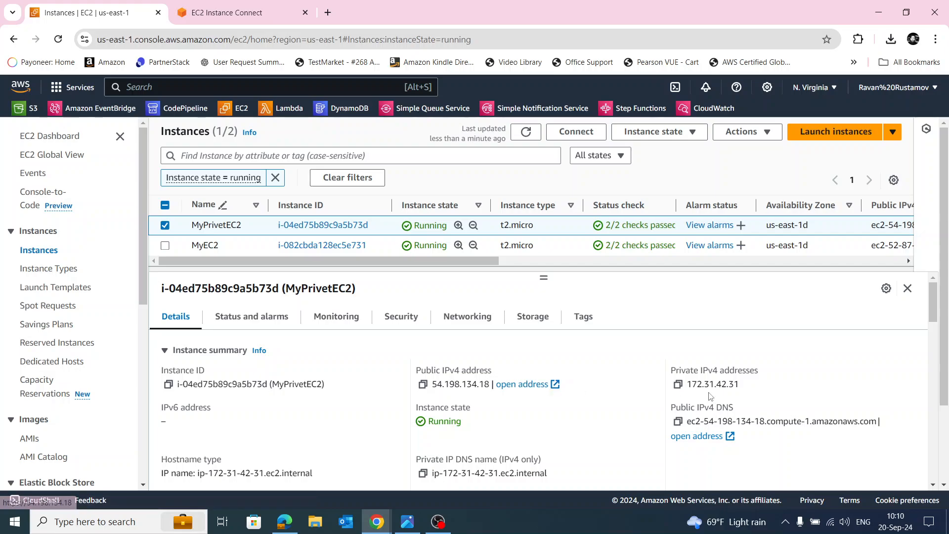
{"action": "left_click", "coordinate": [677, 384]}
Ping MyPrivetEC2's private address 172.31.42.31 from the MyEC2 terminal, then stop the ping after a few replies.
{"action": "left_click", "coordinate": [250, 15]}
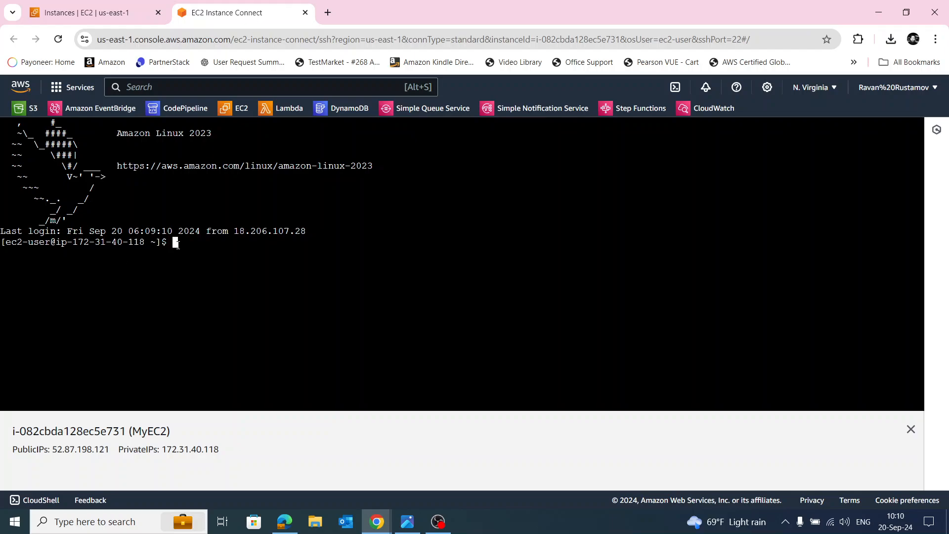
{"action": "type", "text": "ping"}
{"action": "right_click", "coordinate": [213, 244]}
{"action": "left_click", "coordinate": [243, 364]}
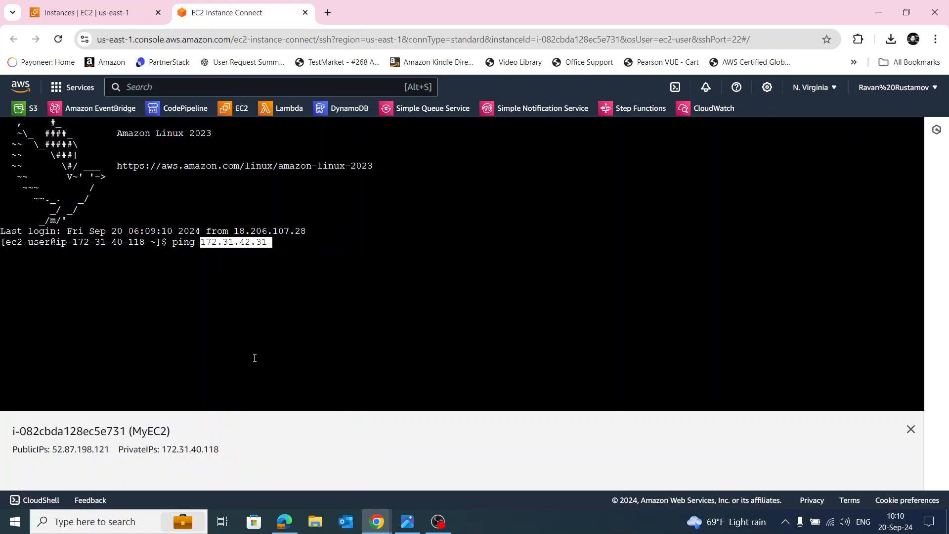
{"action": "key", "text": "Return"}
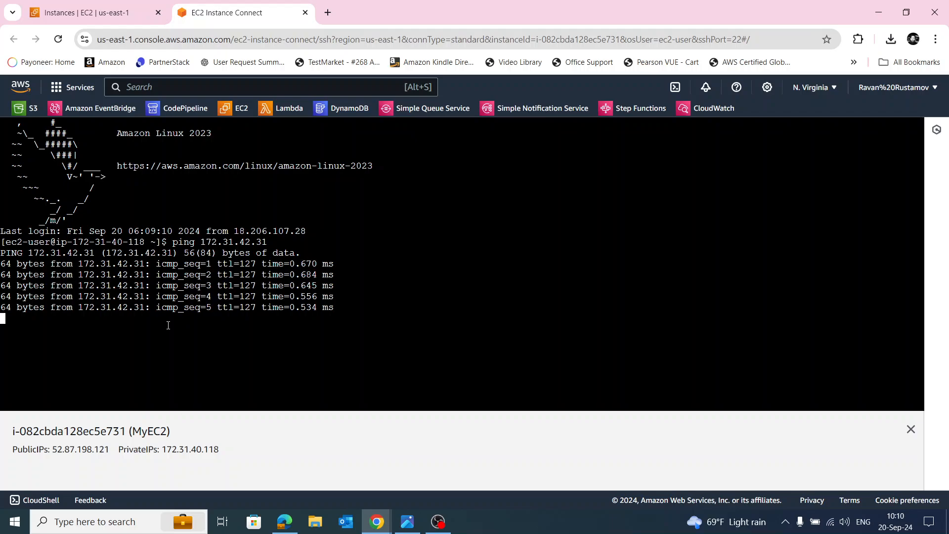
{"action": "key", "text": "ctrl+c"}
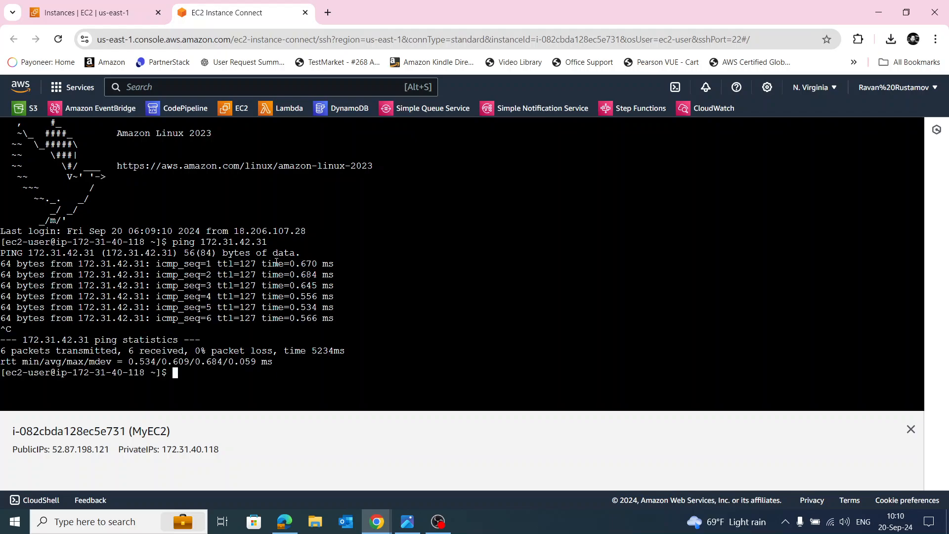
Review the inbound and outbound security group rules of the MyPrivetEC2 instance.
{"action": "left_click", "coordinate": [94, 13]}
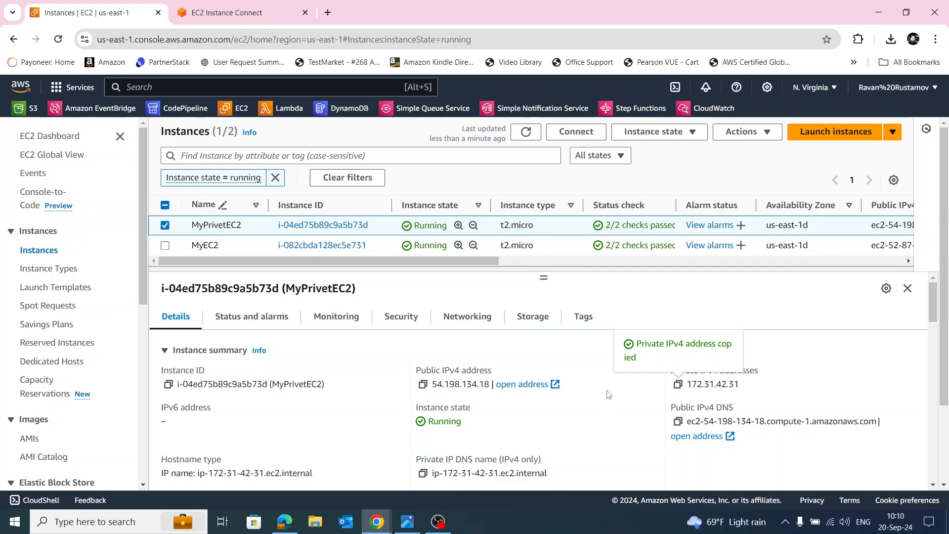
{"action": "left_click", "coordinate": [400, 317]}
{"action": "scroll", "coordinate": [613, 383], "scroll_direction": "down", "scroll_amount": 8}
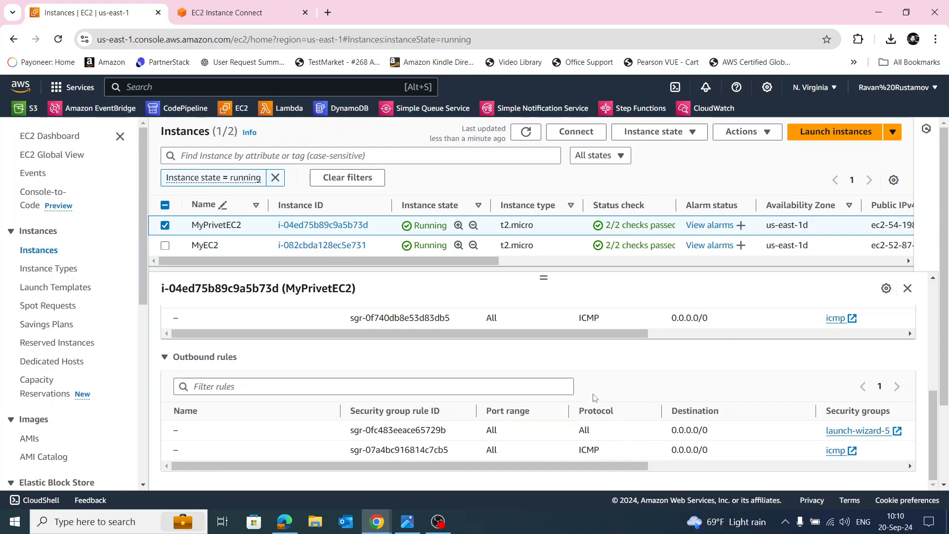
{"action": "scroll", "coordinate": [569, 395], "scroll_direction": "up", "scroll_amount": 8}
Close the existing MyEC2 terminal session and open a new EC2 Instance Connect session to MyEC2.
{"action": "left_click", "coordinate": [165, 226]}
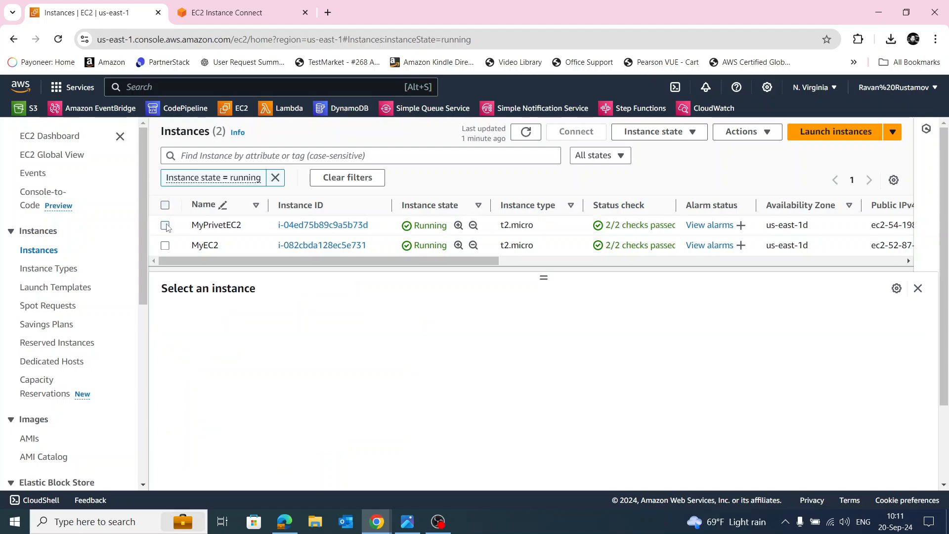
{"action": "left_click", "coordinate": [166, 246]}
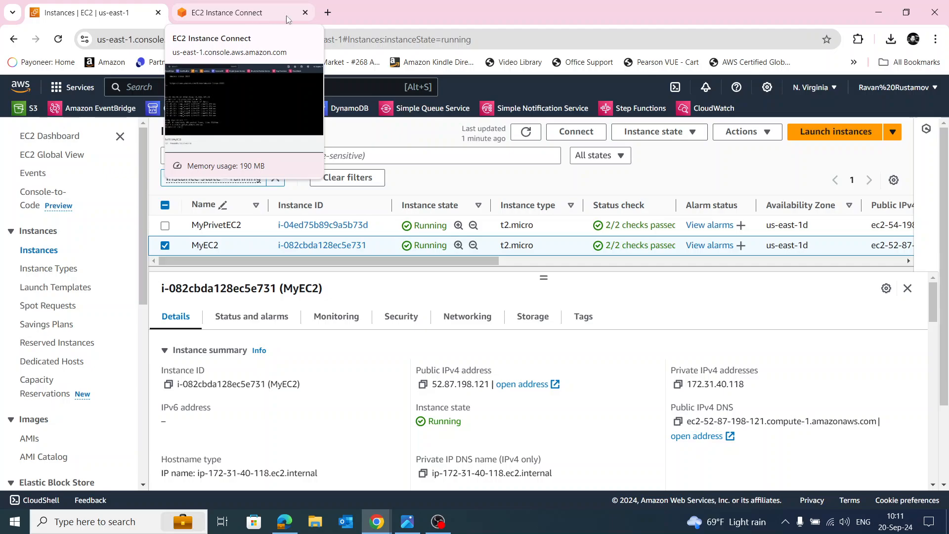
{"action": "left_click", "coordinate": [305, 12]}
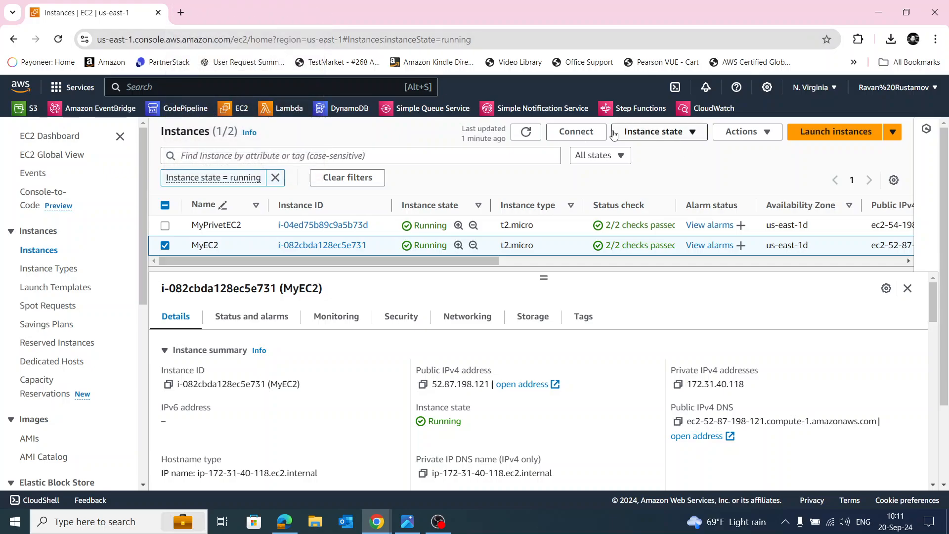
{"action": "left_click", "coordinate": [577, 132]}
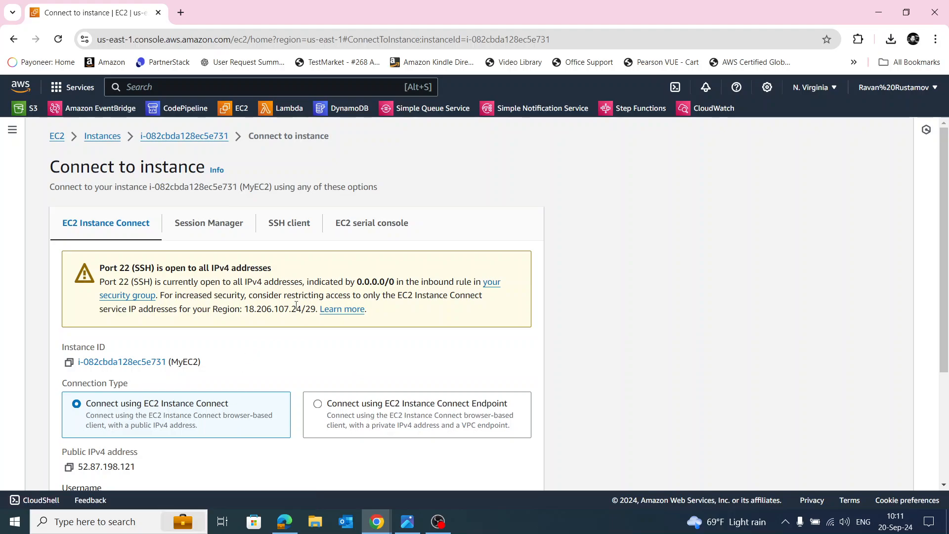
{"action": "scroll", "coordinate": [296, 306], "scroll_direction": "down", "scroll_amount": 3}
{"action": "left_click", "coordinate": [514, 467]}
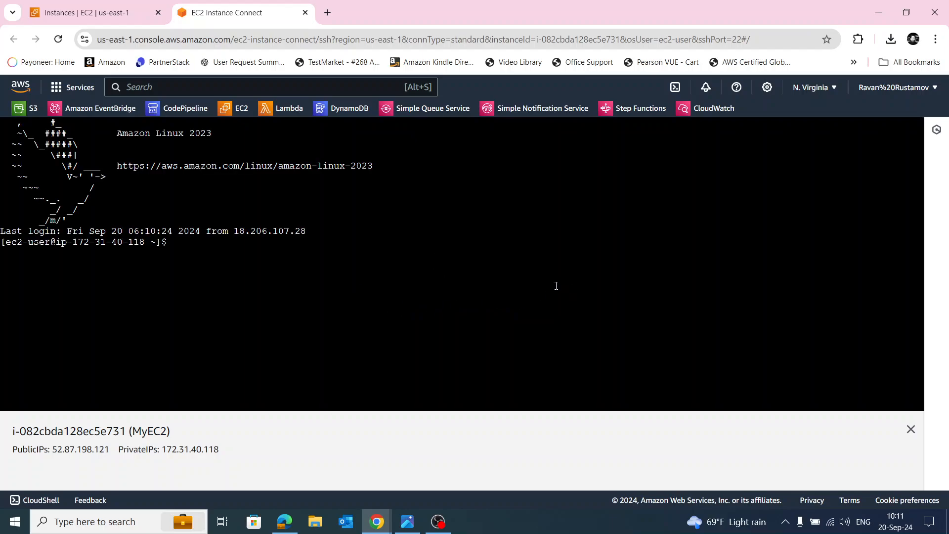
Ping 8.8.8.8 from the MyEC2 terminal to test its internet access.
{"action": "type", "text": "ping 8.8.8.8"}
{"action": "key", "text": "Return"}
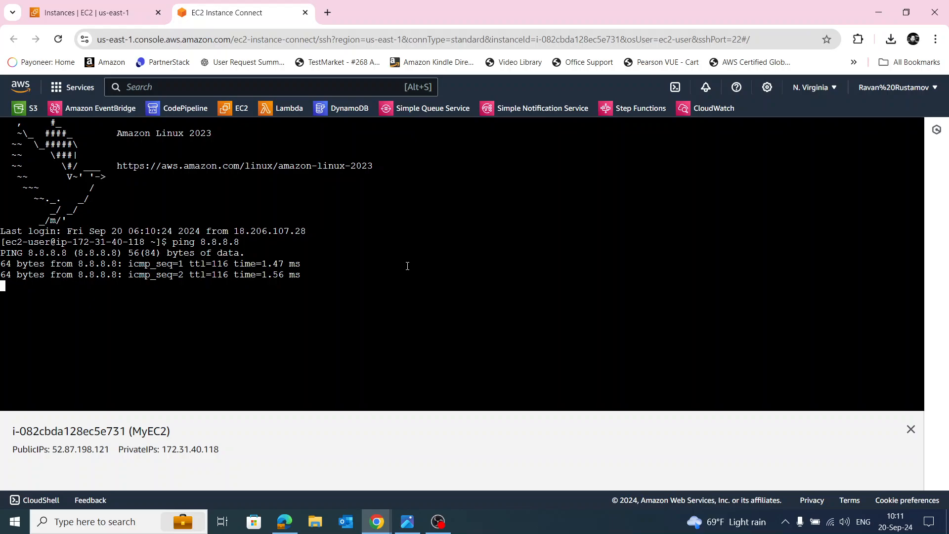